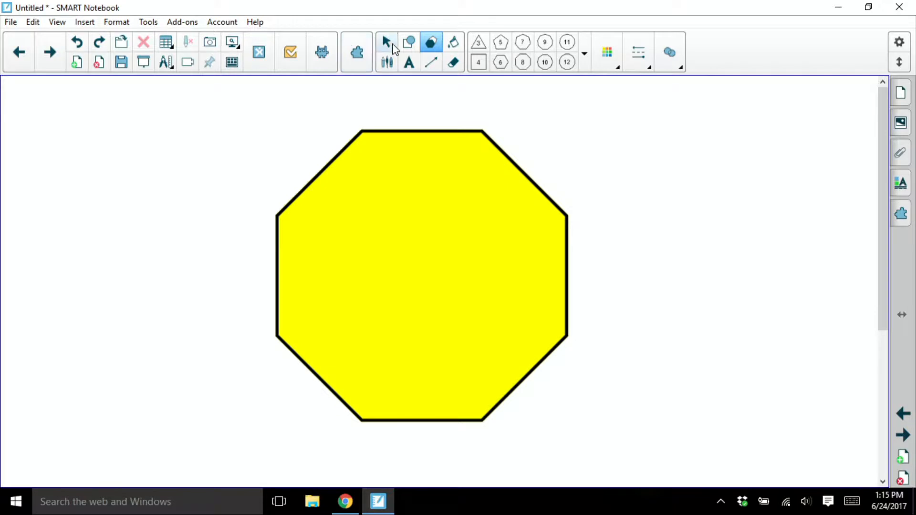
Move the yellow octagon slightly toward the page's upper right and display its interior angles.
drag(364, 222, 397, 214)
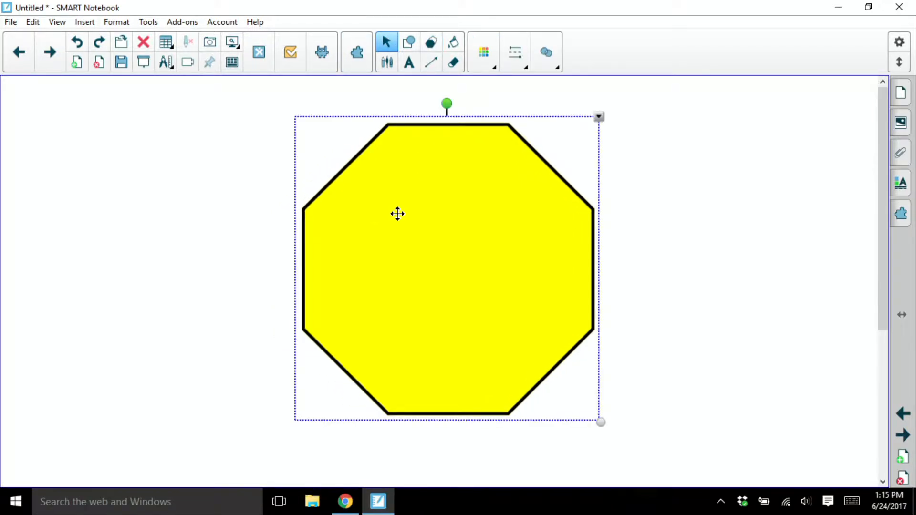
click(600, 118)
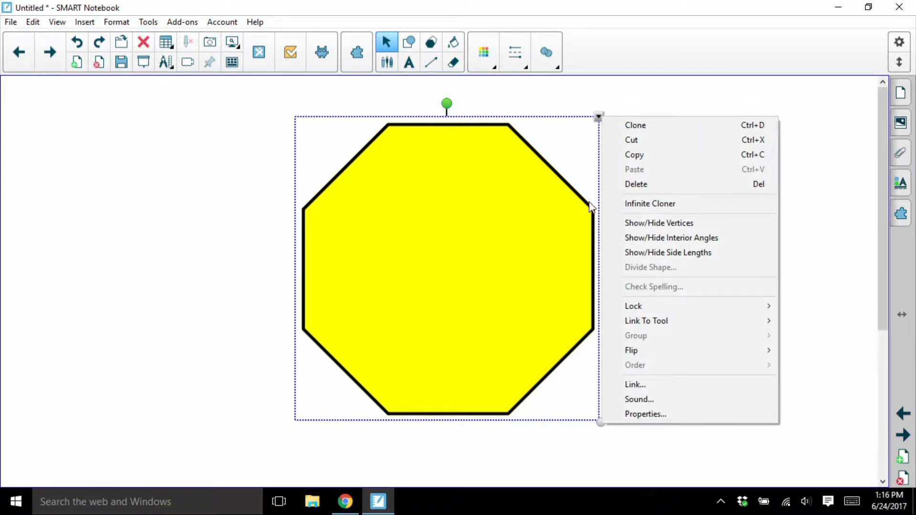
click(660, 242)
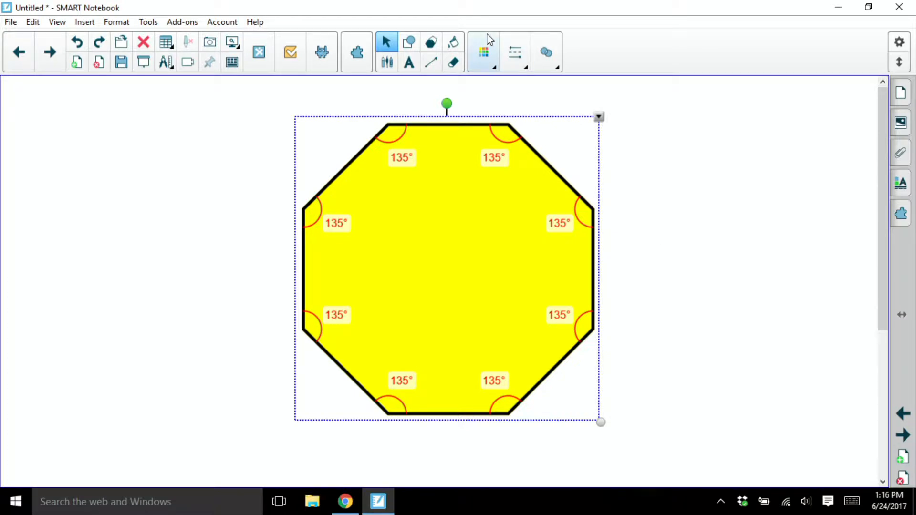
Hide the octagon's interior angles and display its side lengths instead.
click(600, 117)
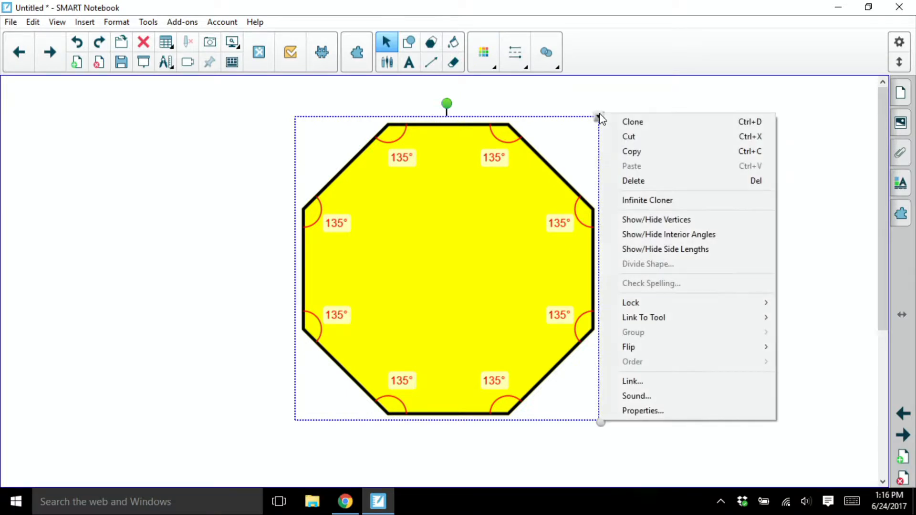
click(658, 233)
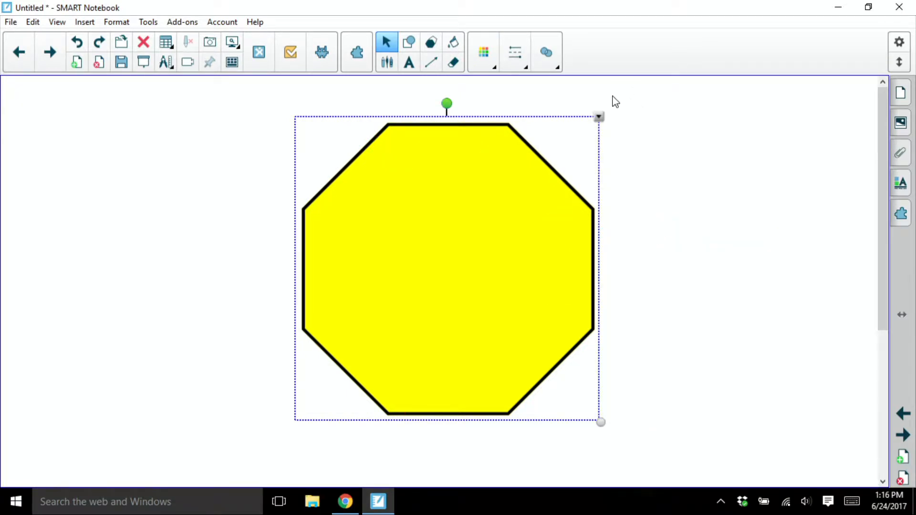
click(600, 117)
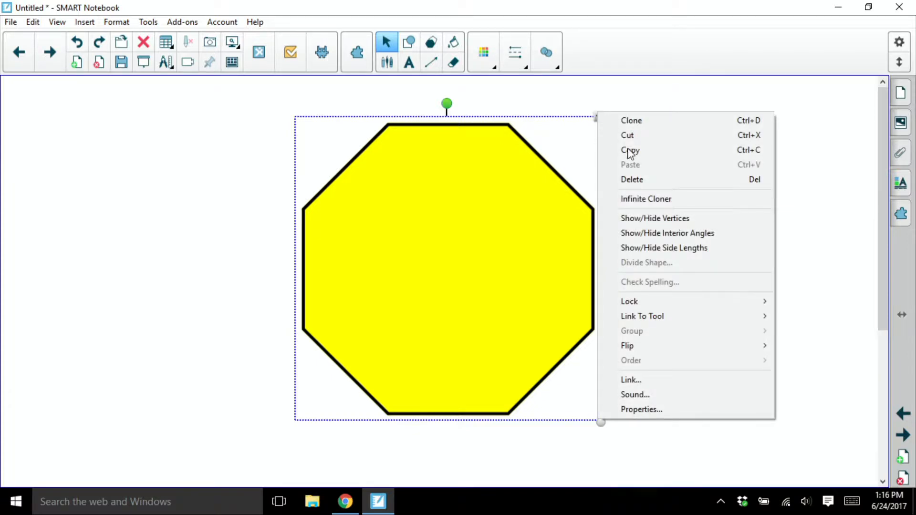
click(657, 248)
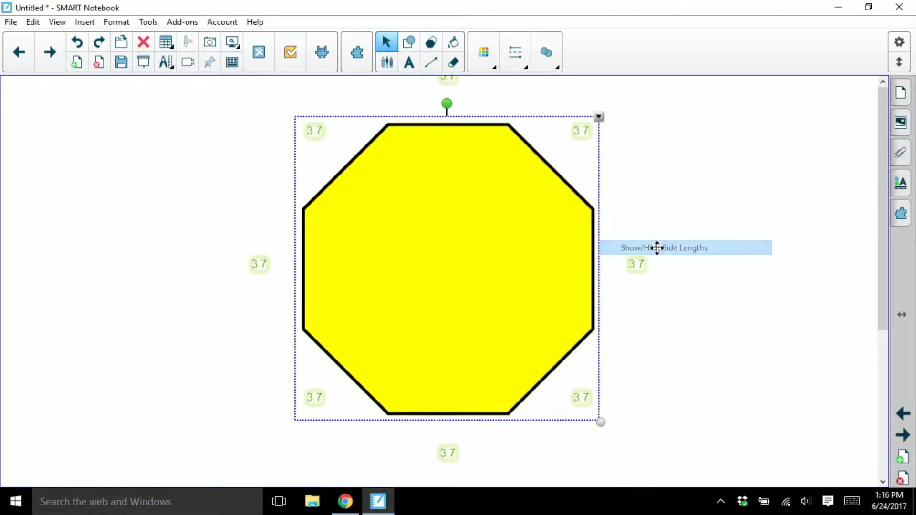
click(732, 196)
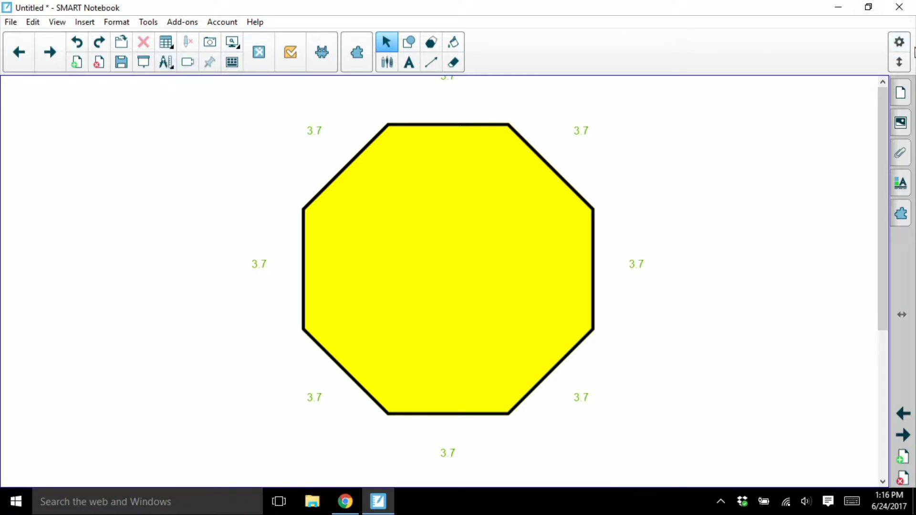
Look through the toolbar customization actions for the Measurement Tools item, then close the customization.
click(899, 45)
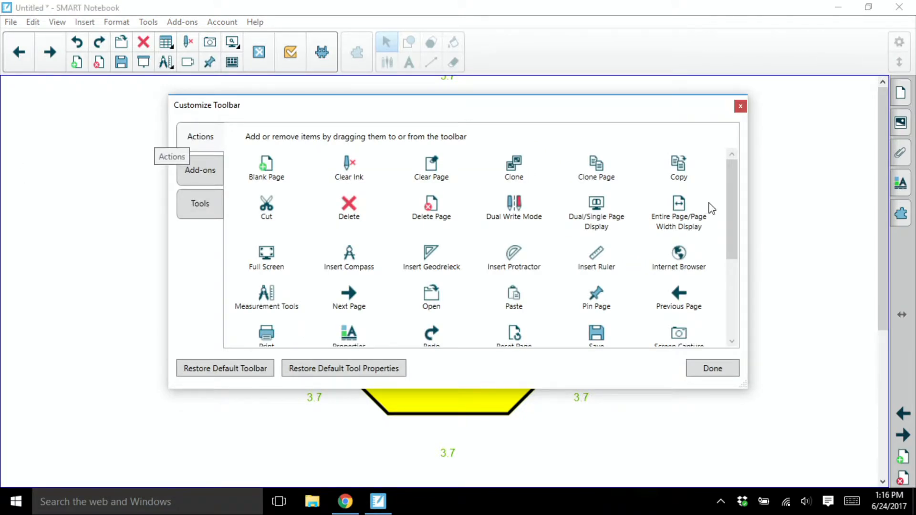
drag(731, 204, 731, 245)
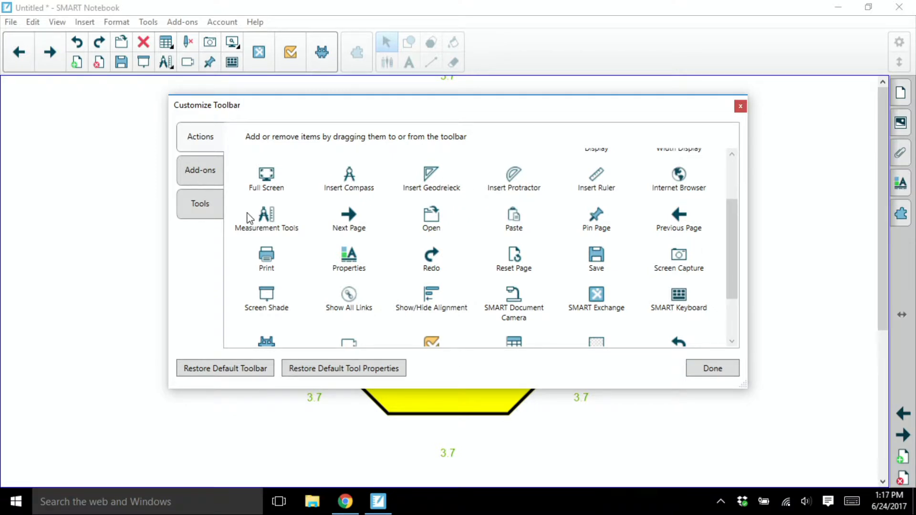
drag(249, 216, 164, 63)
click(714, 367)
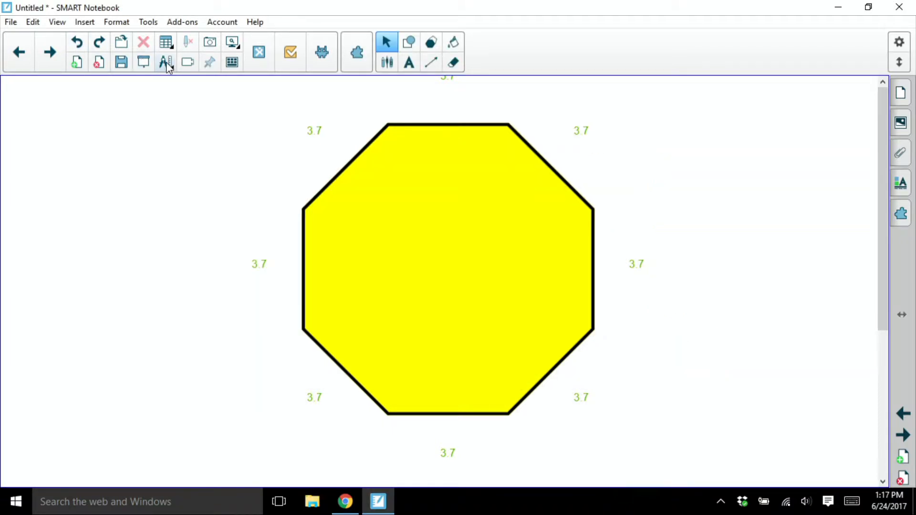
Insert a ruler, measure the octagon's bottom side with it, and set it aside at the page's lower right.
click(166, 65)
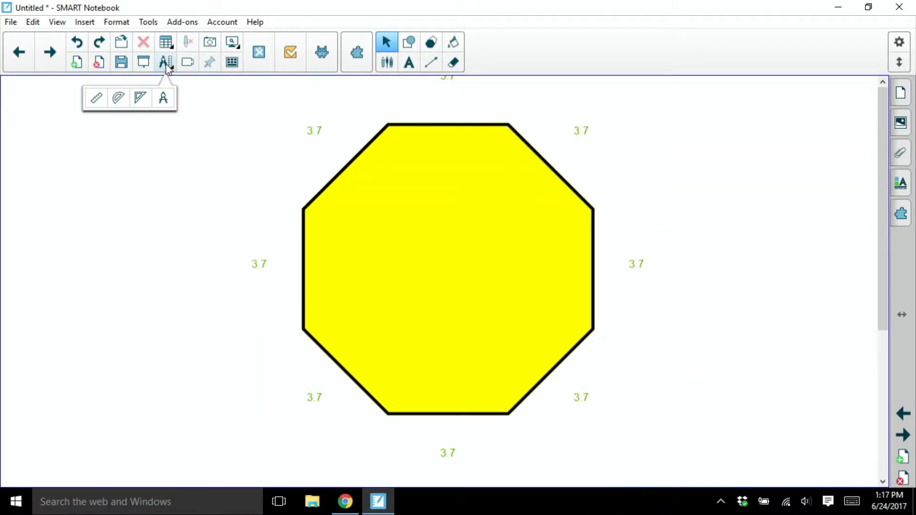
click(96, 100)
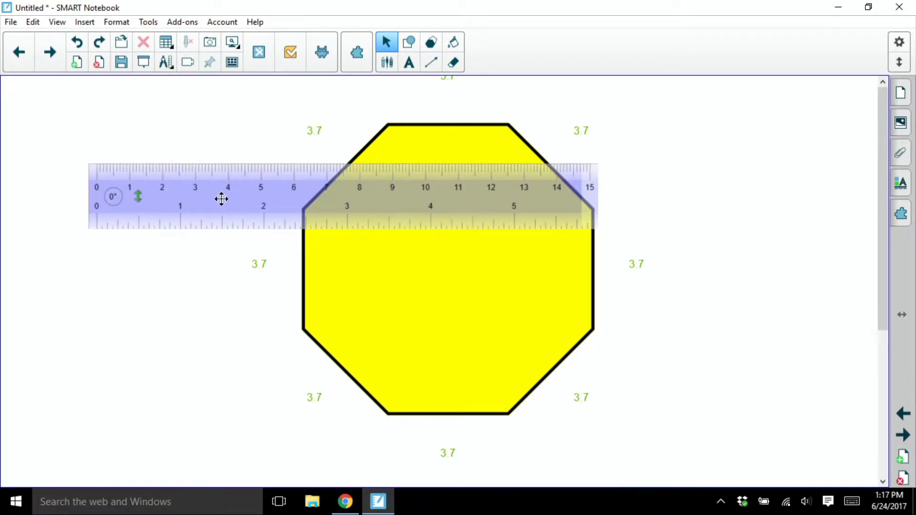
drag(237, 205, 534, 452)
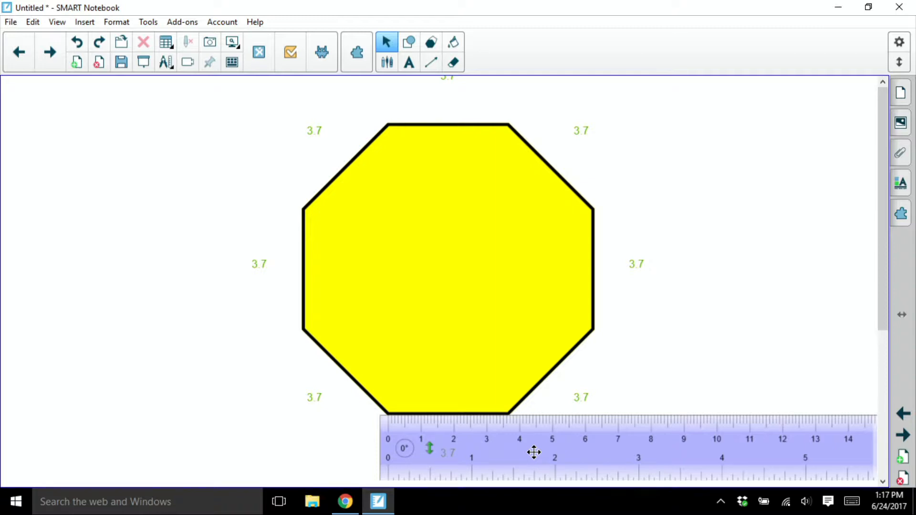
drag(534, 452, 224, 223)
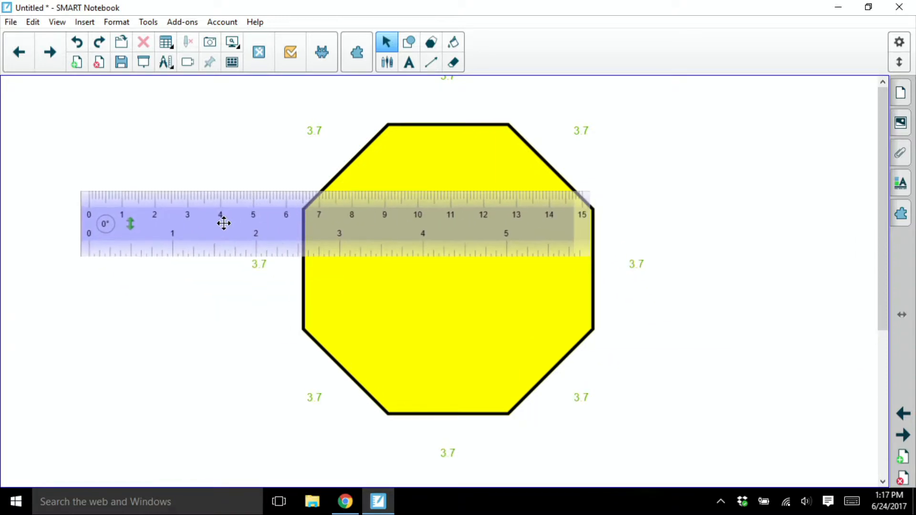
drag(241, 221, 685, 466)
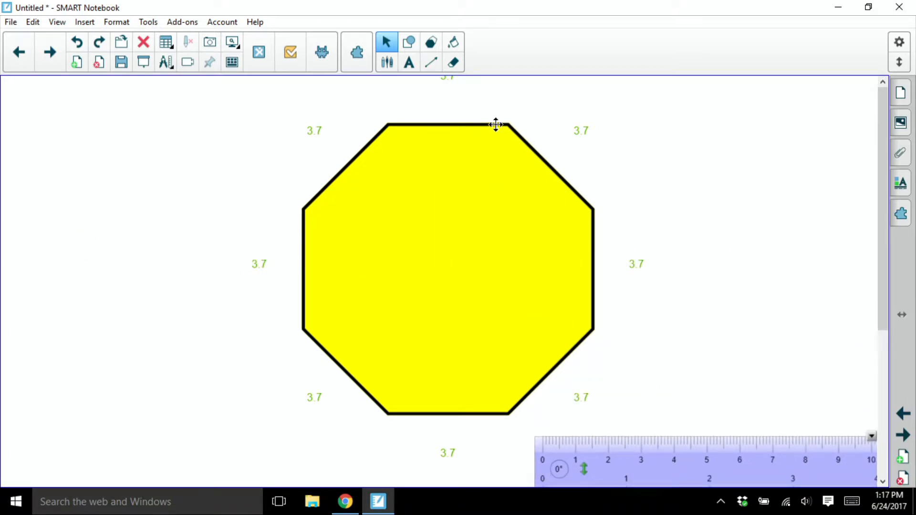
Set the octagon's side length to 4 through the label beside its upper-right side.
click(460, 192)
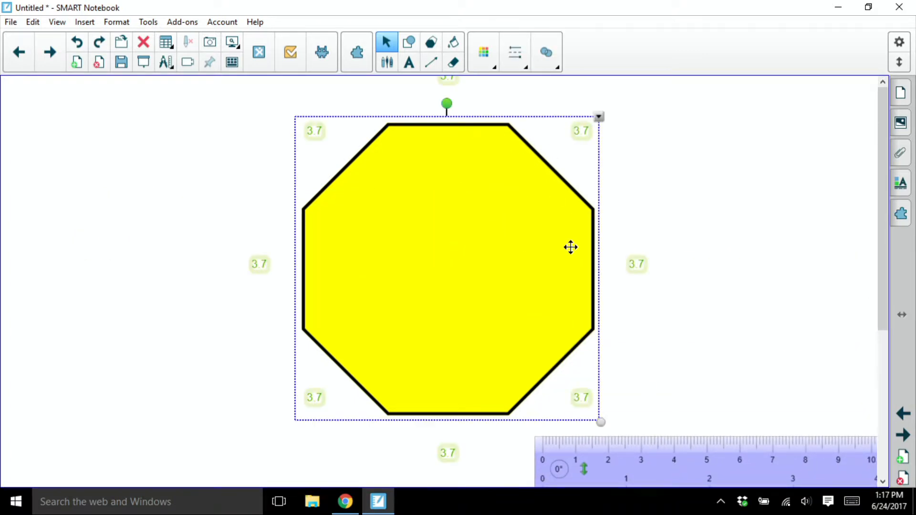
double_click(580, 131)
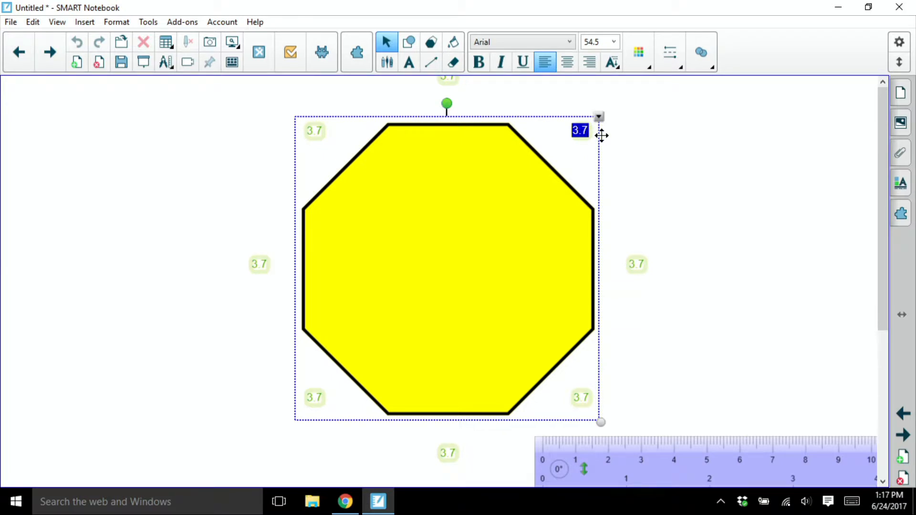
text(4)
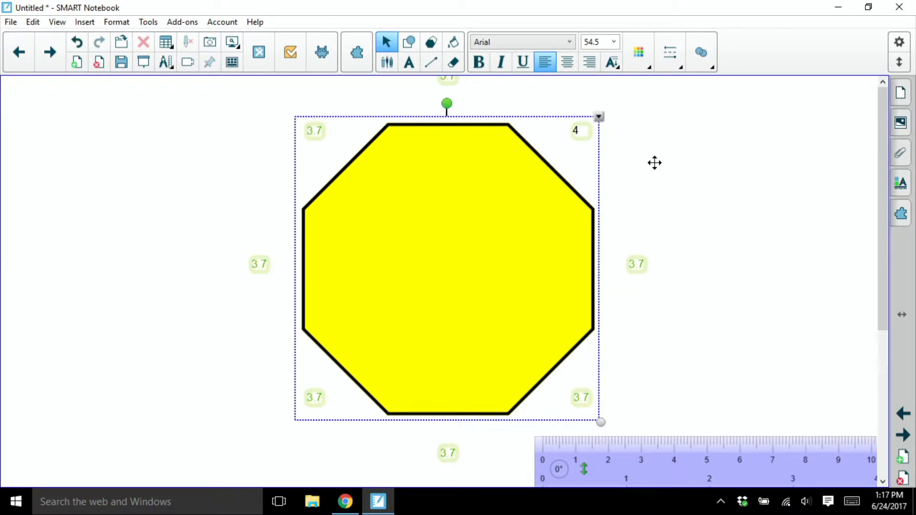
click(807, 199)
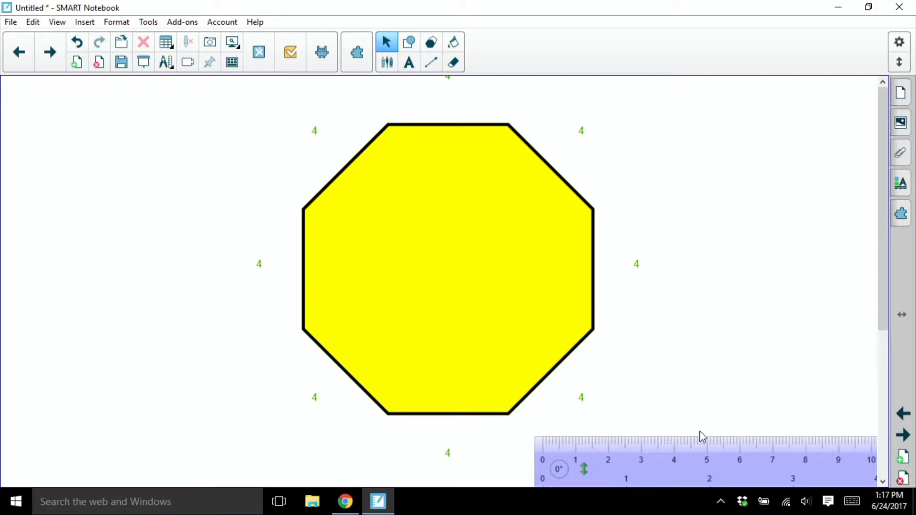
Measure the octagon's bottom side again with the ruler and move the ruler up onto the shape.
drag(678, 455, 520, 439)
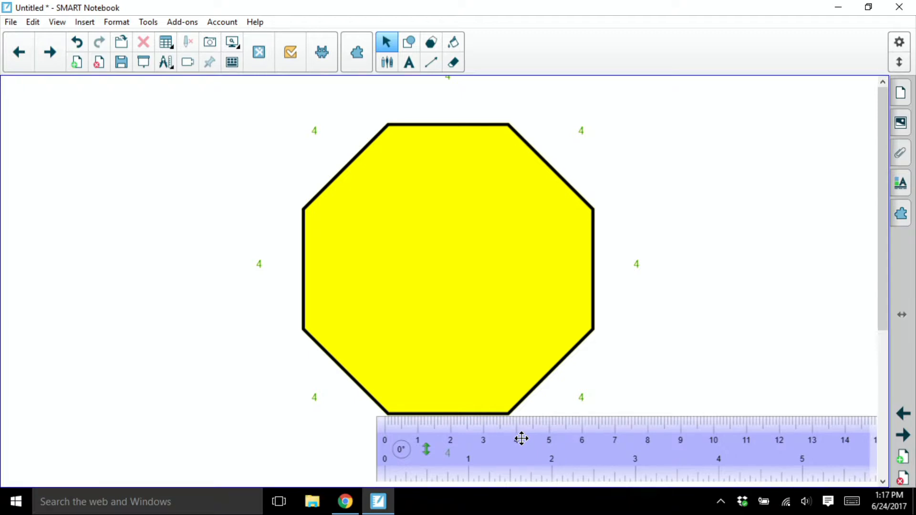
drag(522, 438, 466, 178)
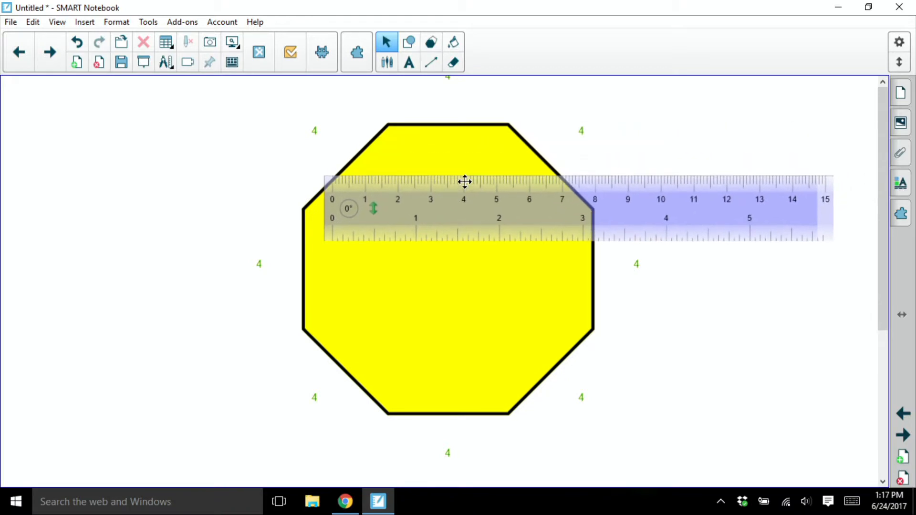
Shorten the ruler to about the 11 mark, align it with the octagon's top side, and scale it so the side spans 4 units.
click(686, 212)
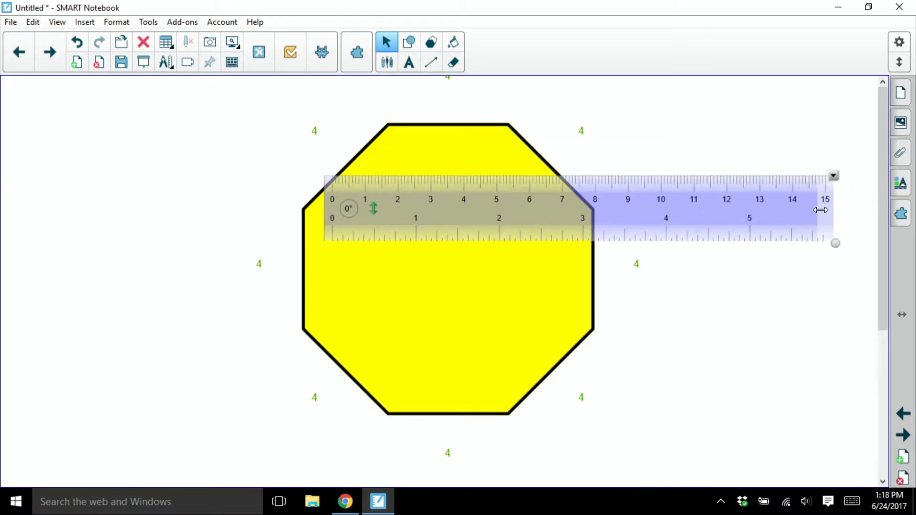
drag(826, 210, 695, 217)
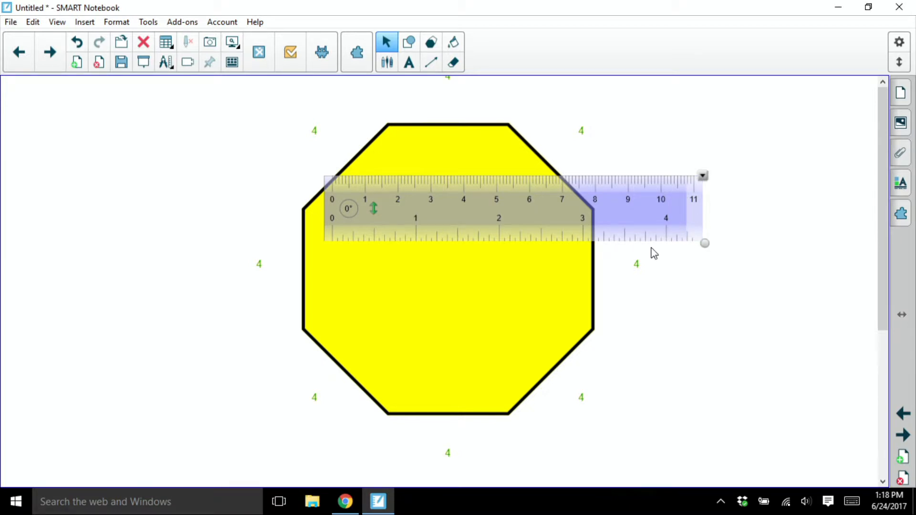
drag(450, 211, 511, 161)
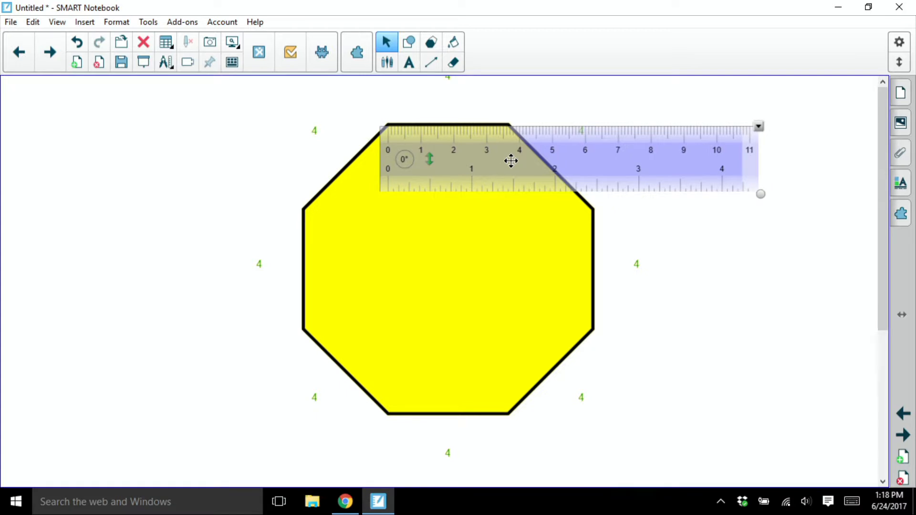
drag(764, 196, 732, 186)
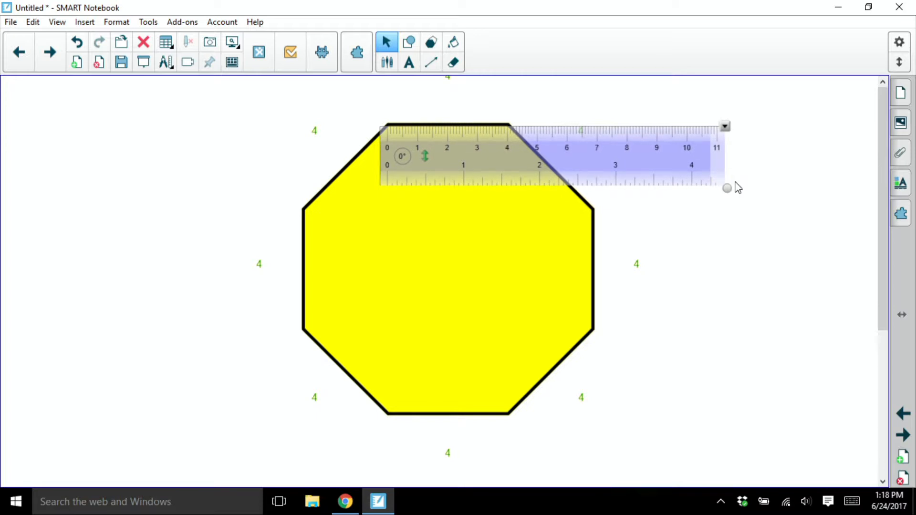
Move the ruler to the middle of the octagon and flip its two measurement scales several times.
drag(495, 168, 515, 243)
click(446, 233)
click(446, 231)
click(446, 231)
click(446, 231)
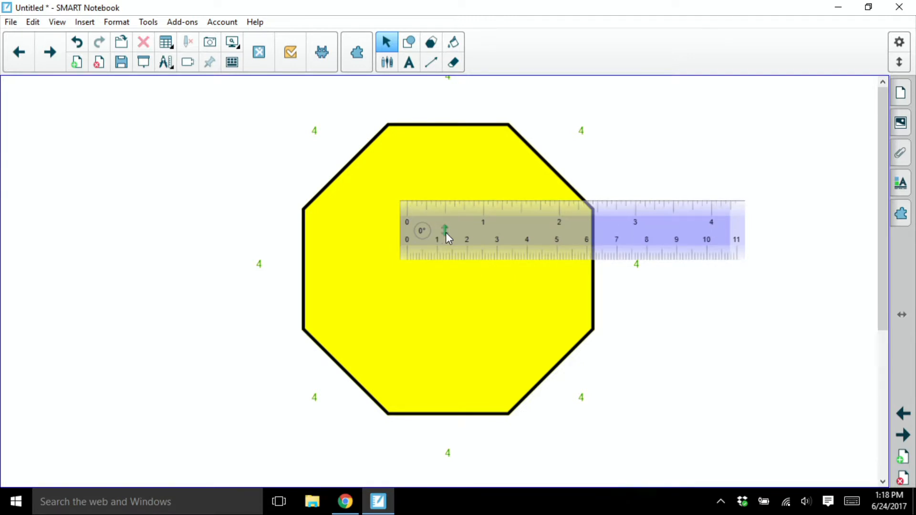
Delete the ruler and move the octagon slightly down the page so its top side label fits in view.
click(522, 225)
click(143, 42)
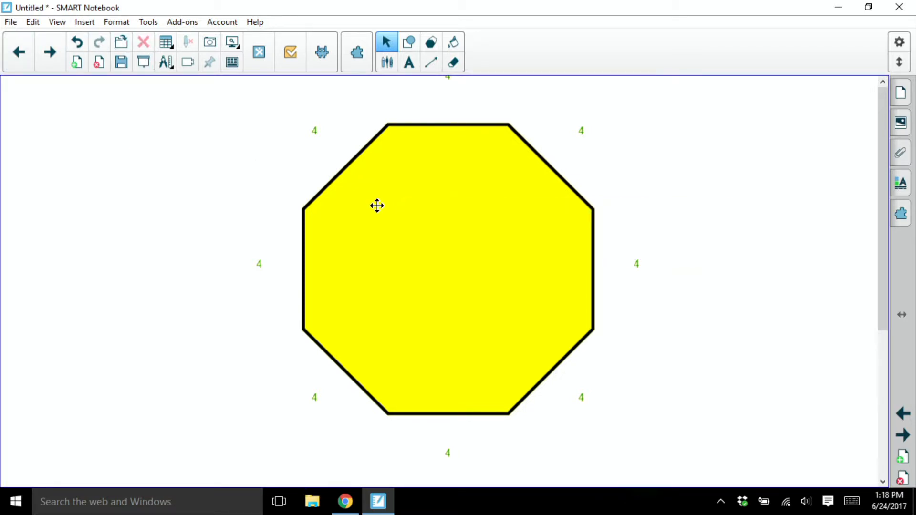
drag(376, 208, 376, 233)
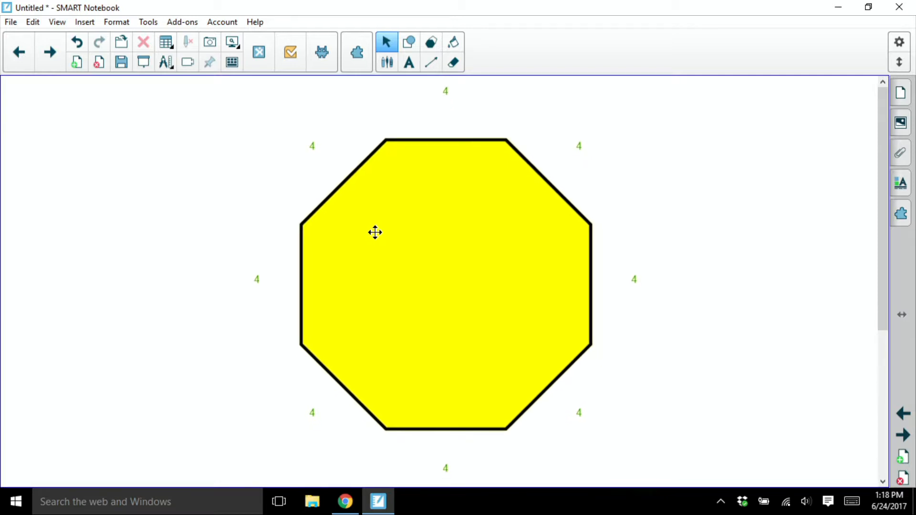
Display the octagon's vertices while keeping its side lengths shown, and deselect the shape.
click(375, 232)
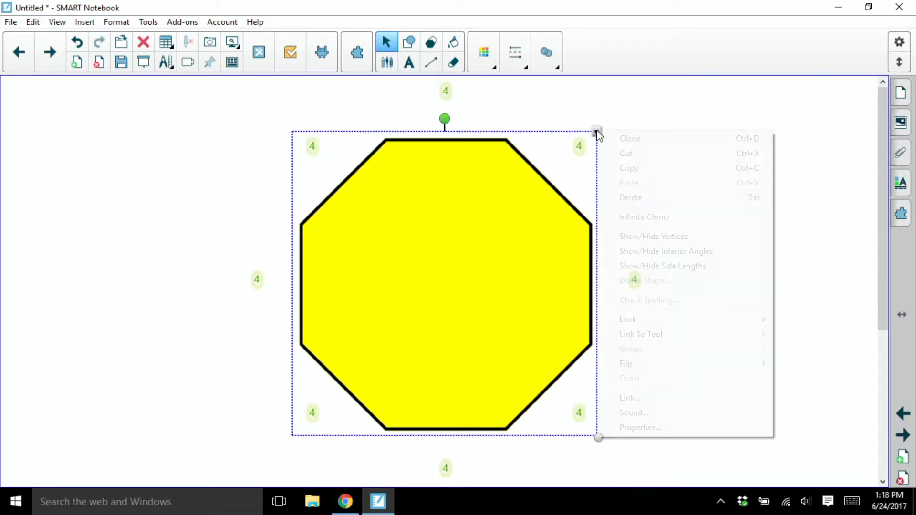
click(597, 131)
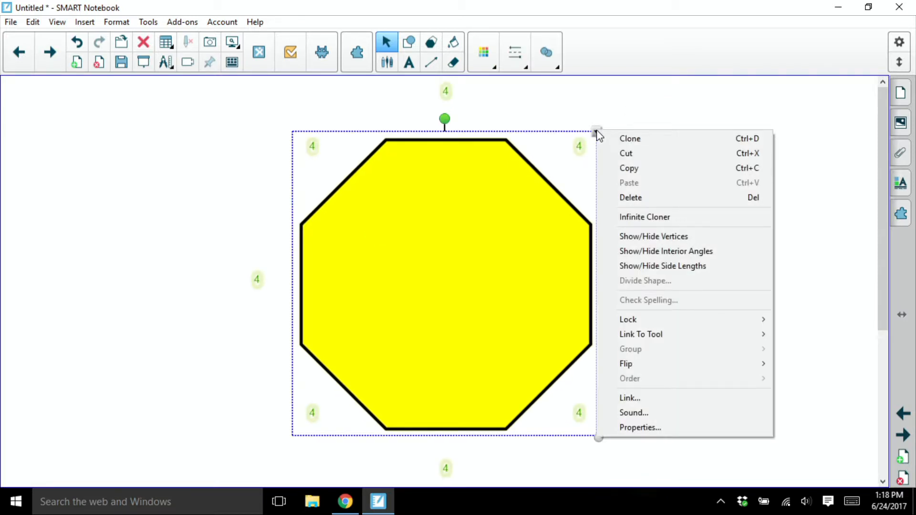
click(640, 237)
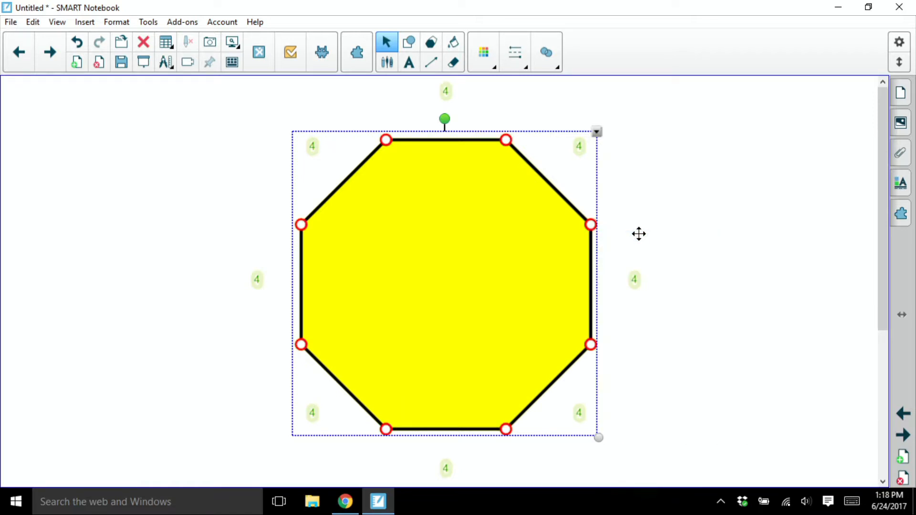
click(712, 237)
Display the octagon's interior angles together with its vertices and side lengths, and deselect the shape.
click(463, 179)
click(597, 133)
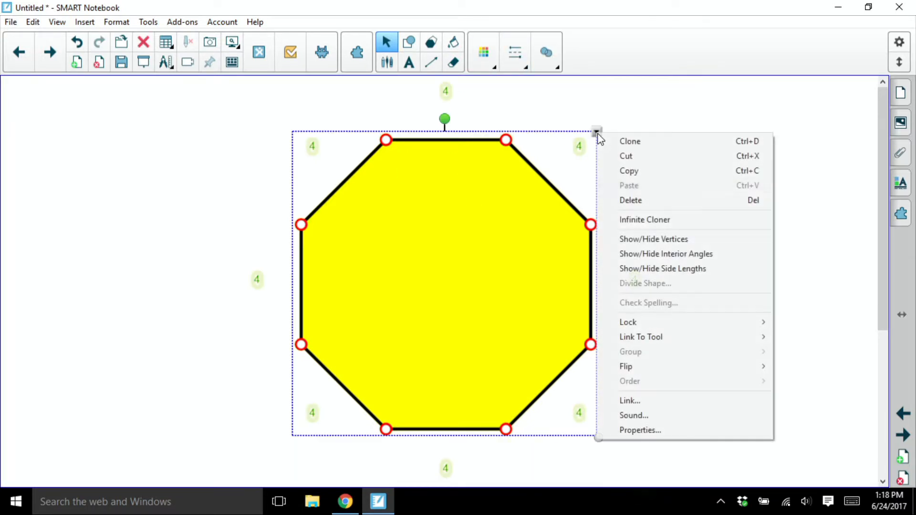
click(639, 253)
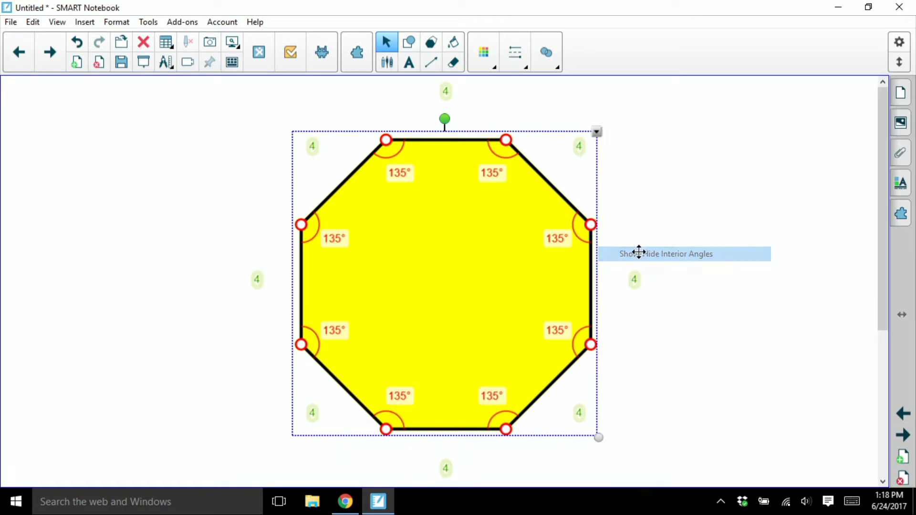
click(692, 236)
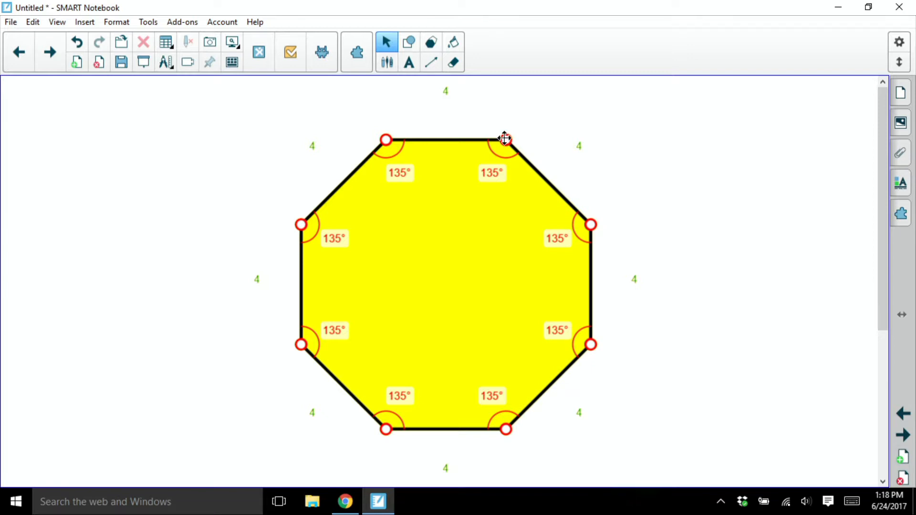
Reshape the octagon into an irregular concave polygon by repositioning five of its vertices, and move the shape slightly down the page.
drag(505, 139, 391, 249)
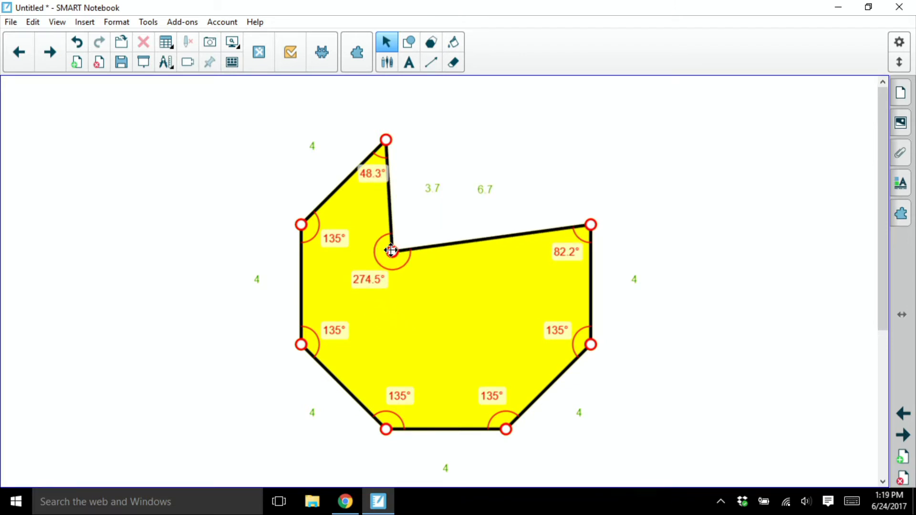
drag(392, 250, 482, 262)
drag(382, 280, 540, 115)
drag(590, 224, 477, 236)
drag(509, 433, 458, 334)
drag(302, 344, 389, 331)
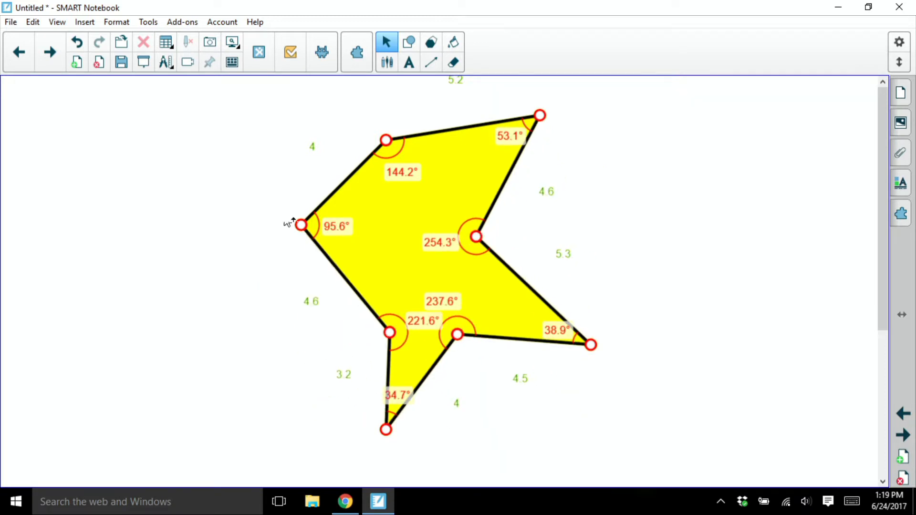
drag(300, 224, 274, 273)
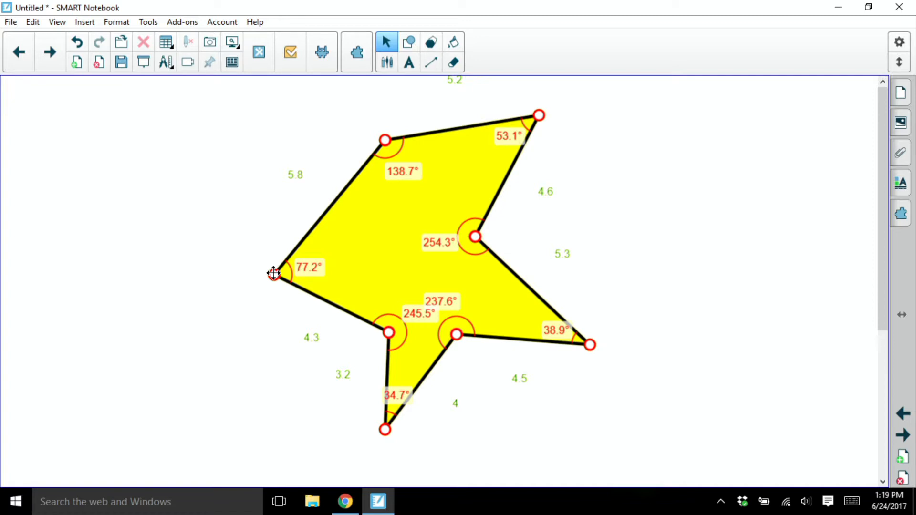
drag(370, 225, 360, 245)
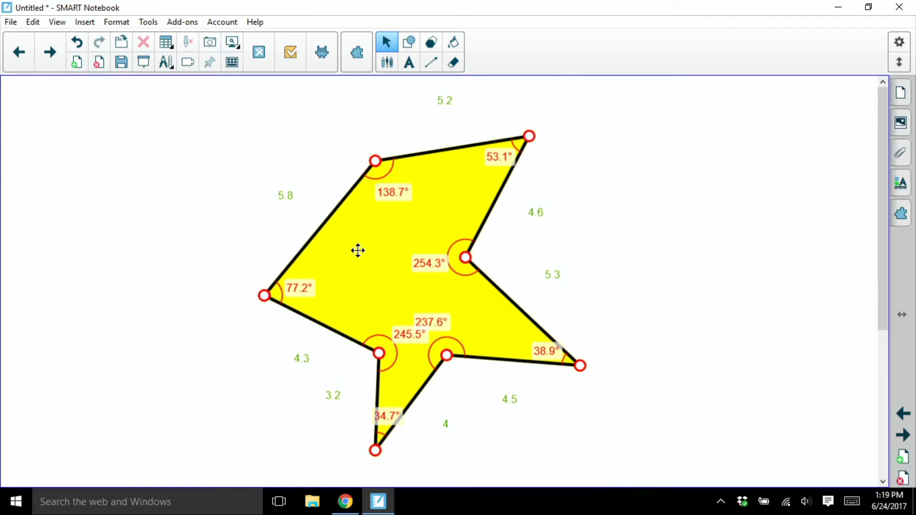
Insert a protractor, centre it on the vertex of the 237.6° angle, and rotate its baseline onto the adjoining 4.5 side.
click(164, 63)
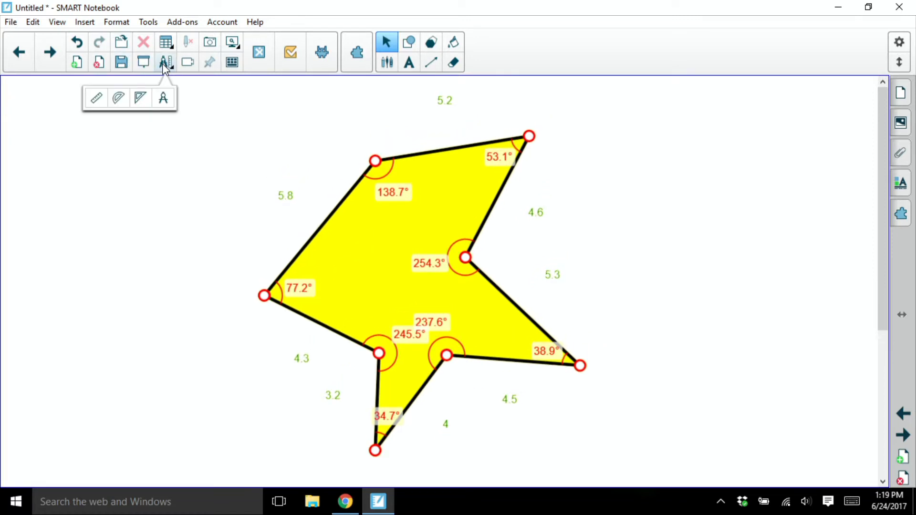
click(119, 97)
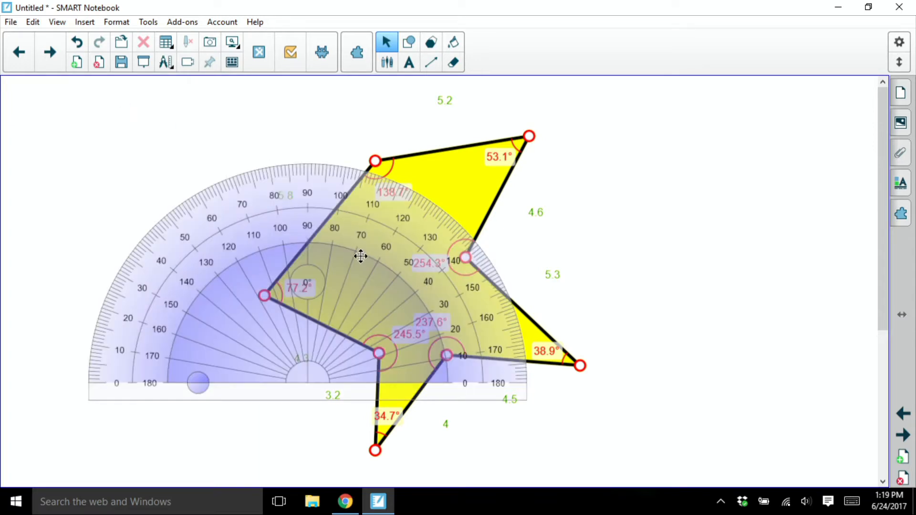
drag(325, 296, 462, 271)
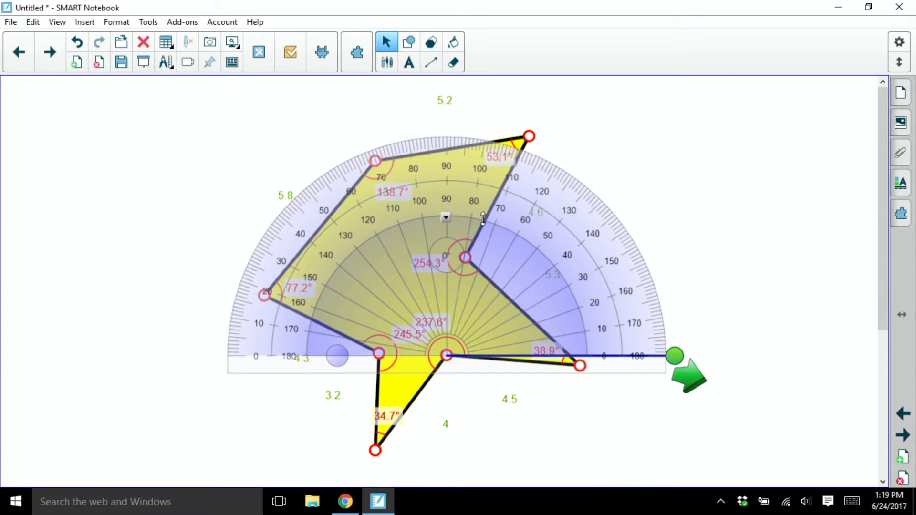
drag(564, 180, 577, 188)
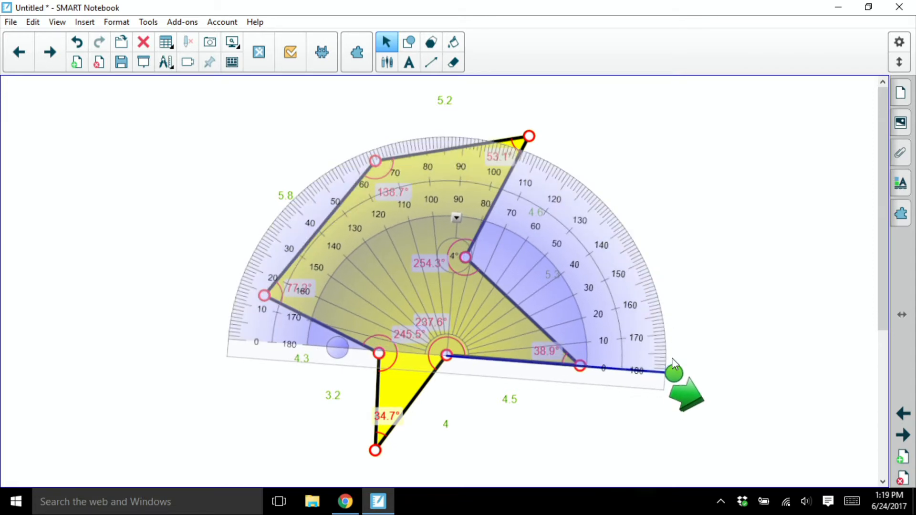
Expand the protractor to a full circle, set its arm to 237° along the adjoining side, and draw that angle beside the shape.
mouse_move(675, 373)
mouse_down()
mouse_move(645, 282)
mouse_move(602, 224)
mouse_move(577, 242)
mouse_move(435, 237)
mouse_move(304, 309)
mouse_move(356, 436)
mouse_up()
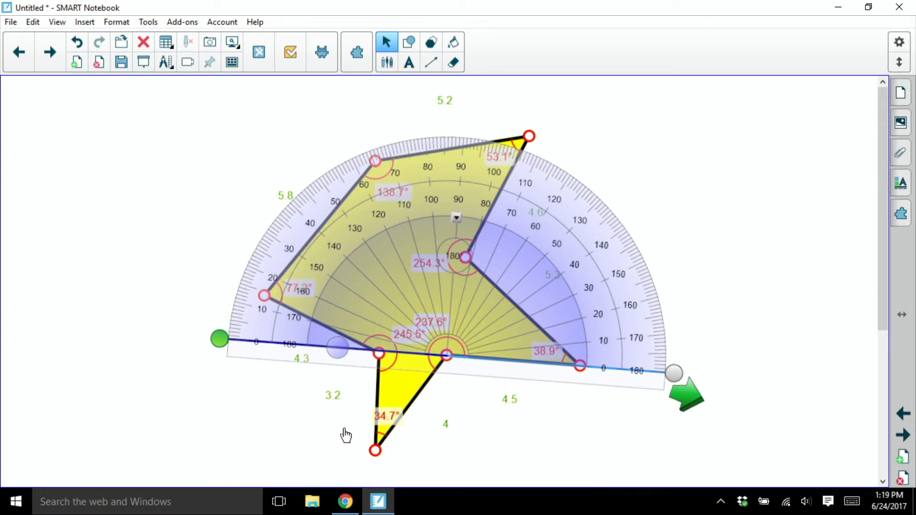
click(337, 349)
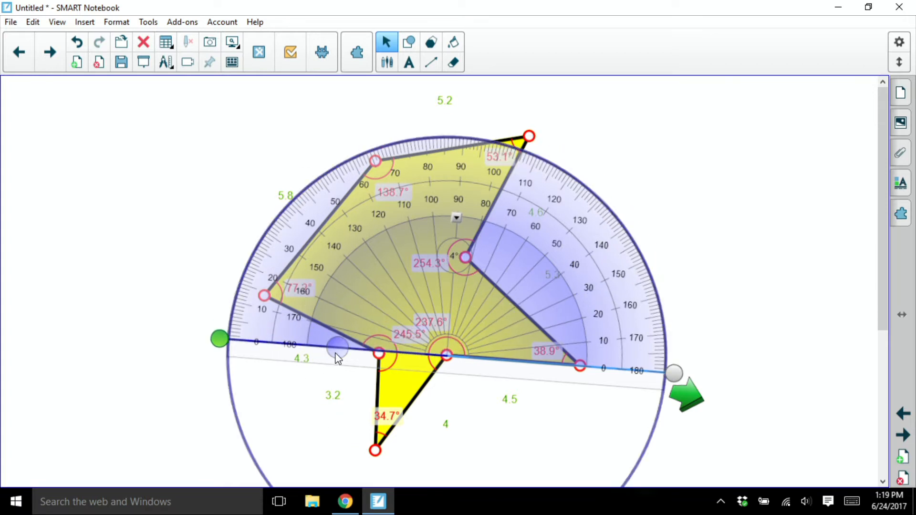
drag(205, 341, 365, 473)
drag(690, 400, 692, 400)
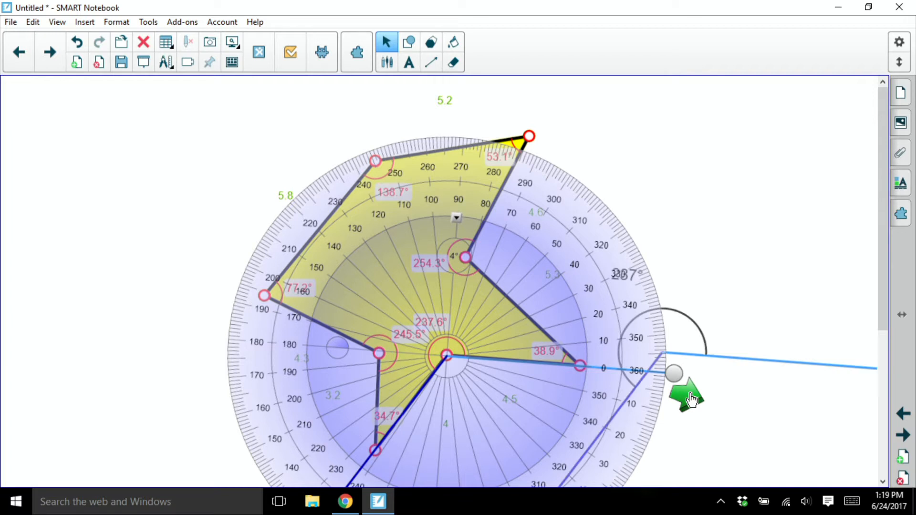
drag(705, 355, 679, 223)
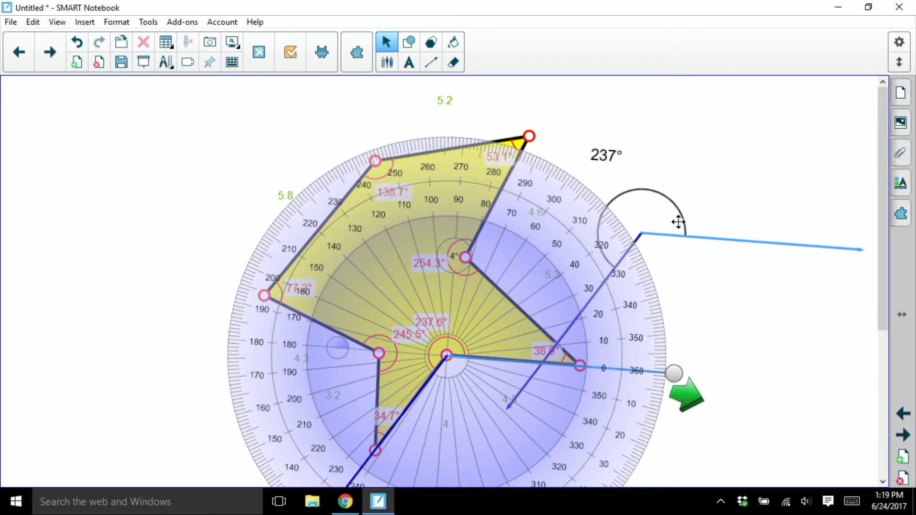
Delete the protractor and the drawn 237° angle from the page.
click(513, 265)
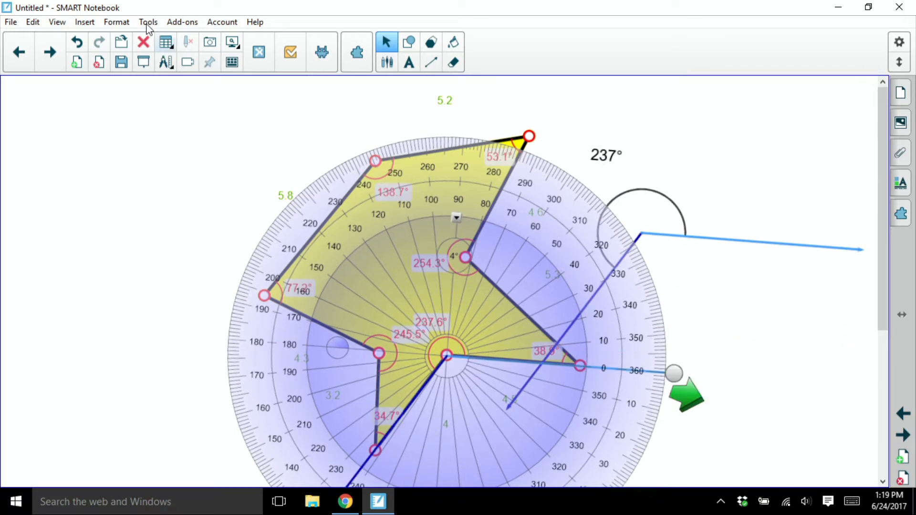
click(142, 43)
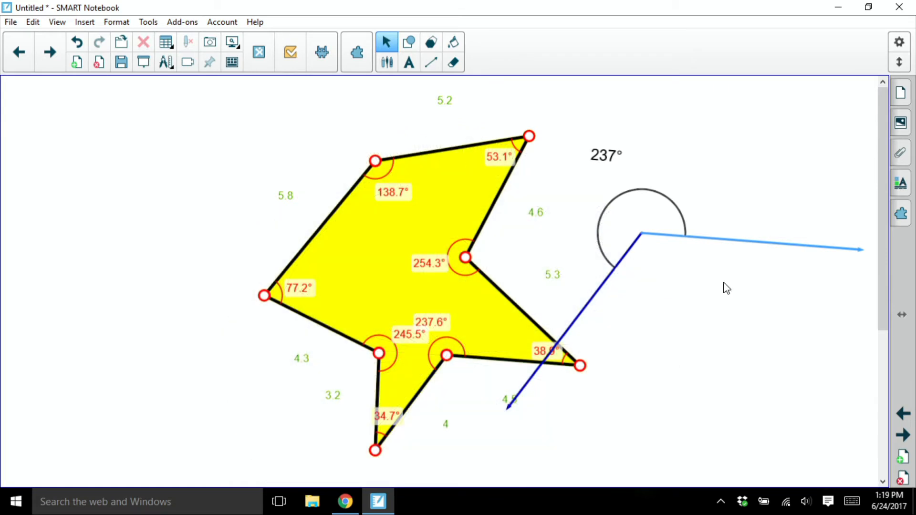
drag(714, 241, 682, 164)
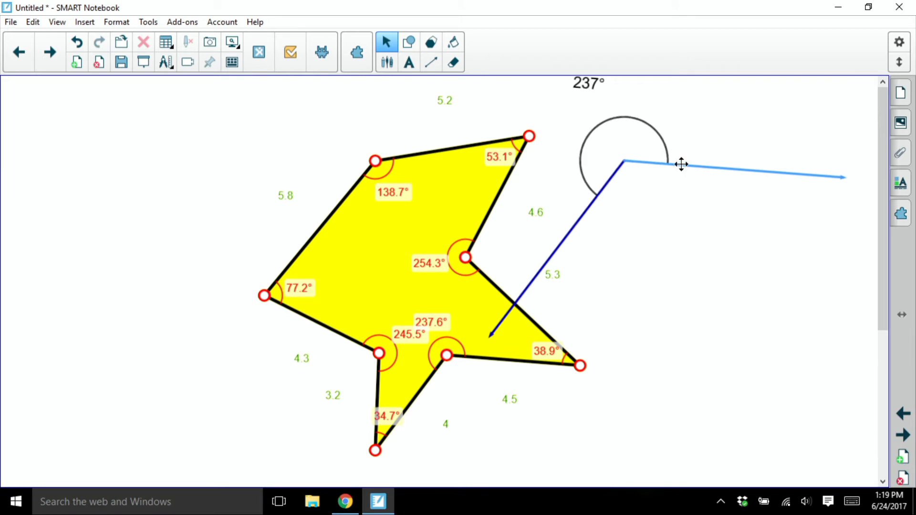
click(142, 42)
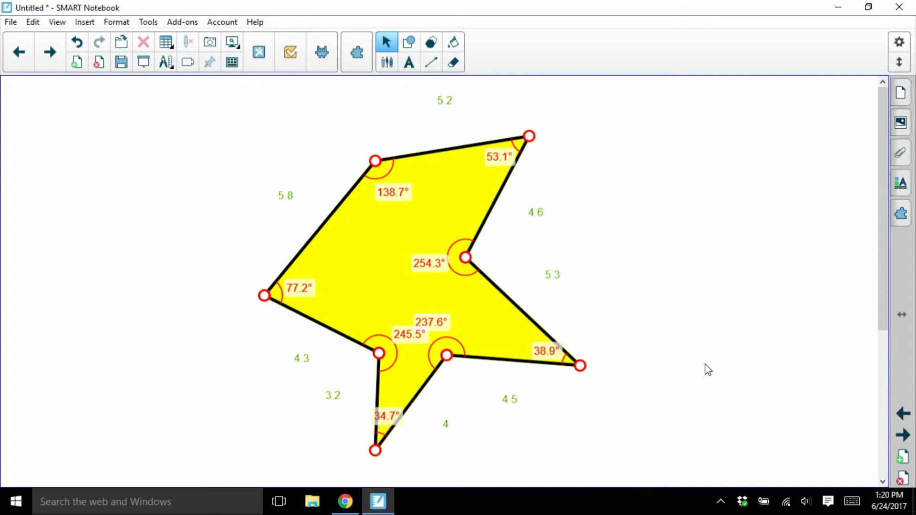
Hide the reshaped polygon's vertices, side lengths and interior angles, and deselect the shape.
right_click(451, 173)
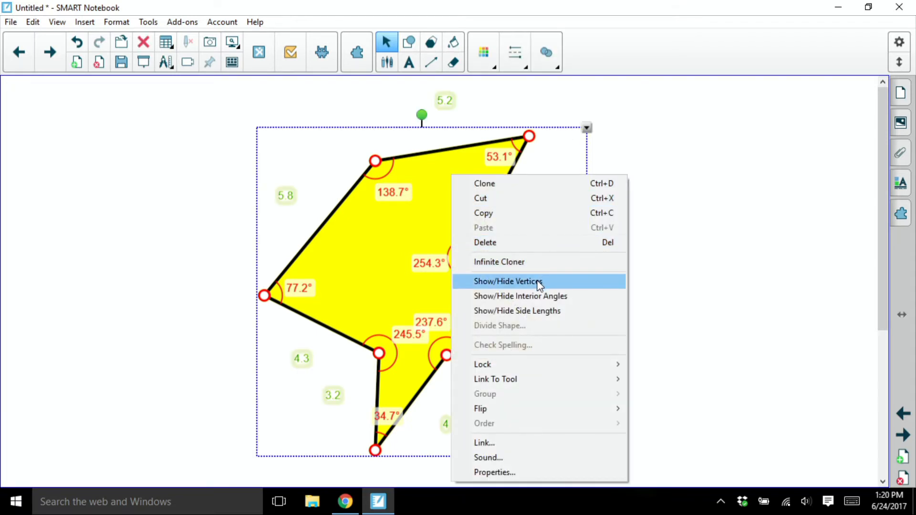
click(537, 285)
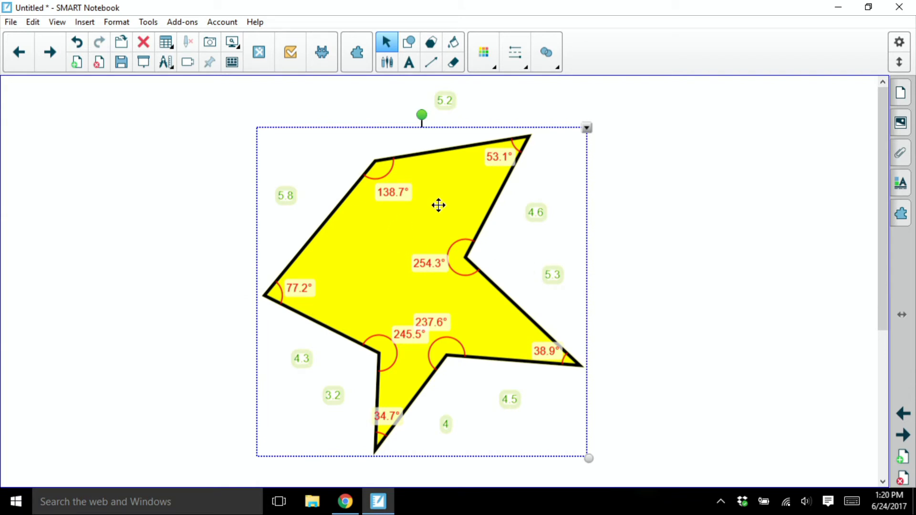
click(587, 127)
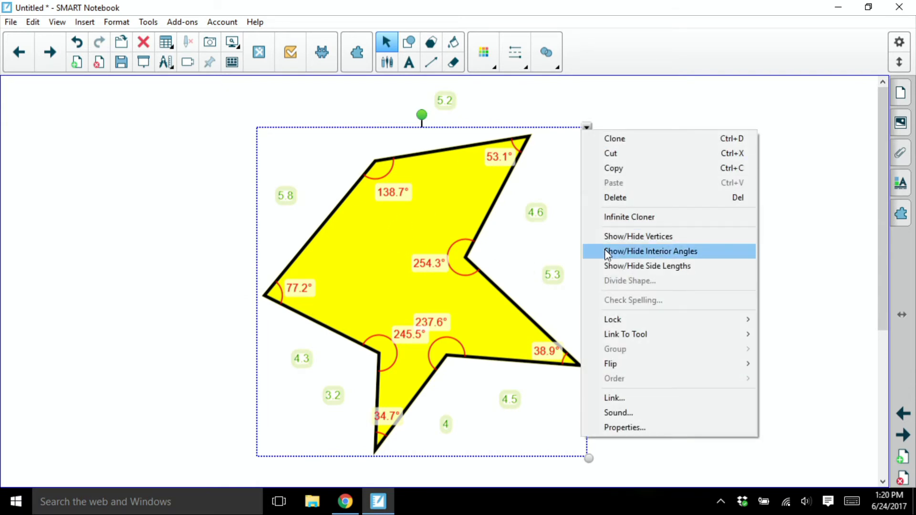
click(605, 262)
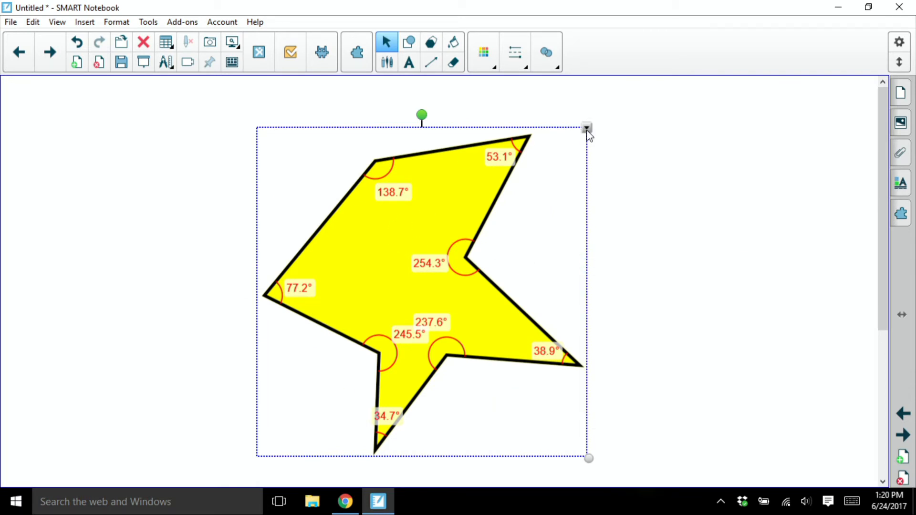
click(587, 127)
click(640, 247)
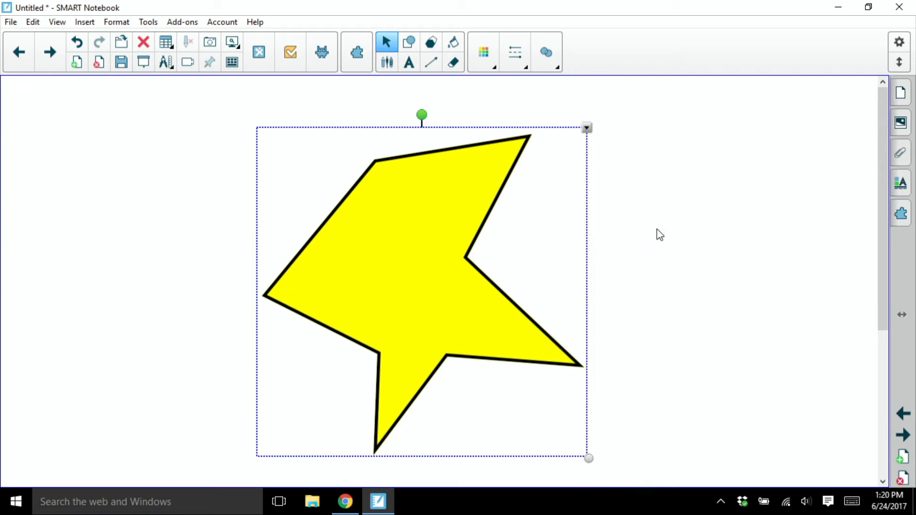
click(659, 235)
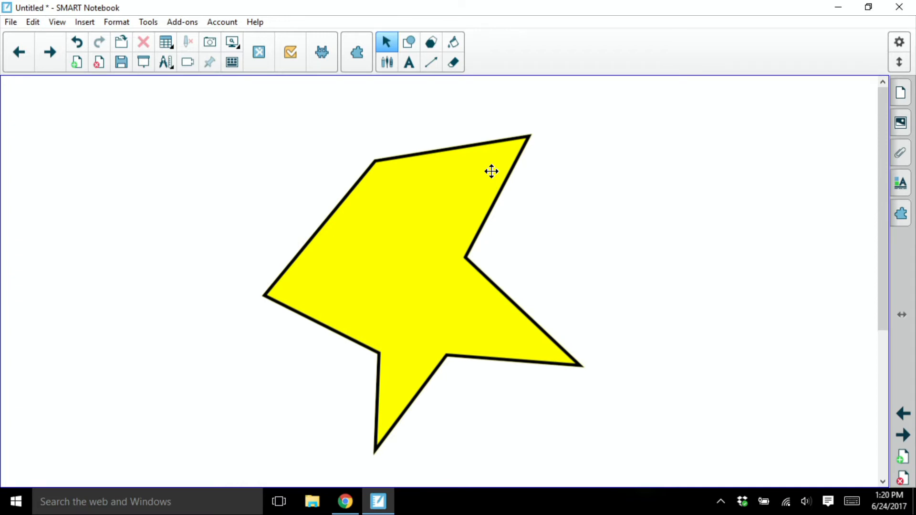
Add a new page and draw a closed 13-sided irregular polygon with a yellow fill and red outline.
click(78, 65)
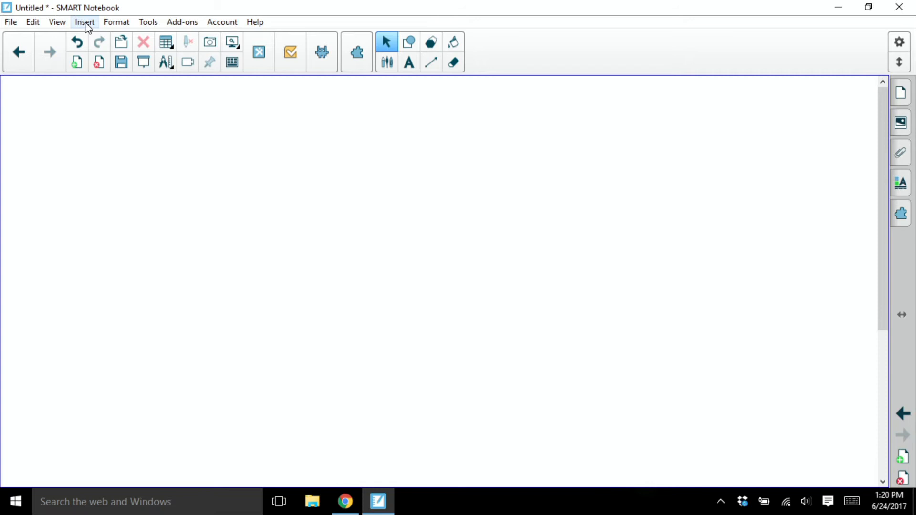
click(148, 22)
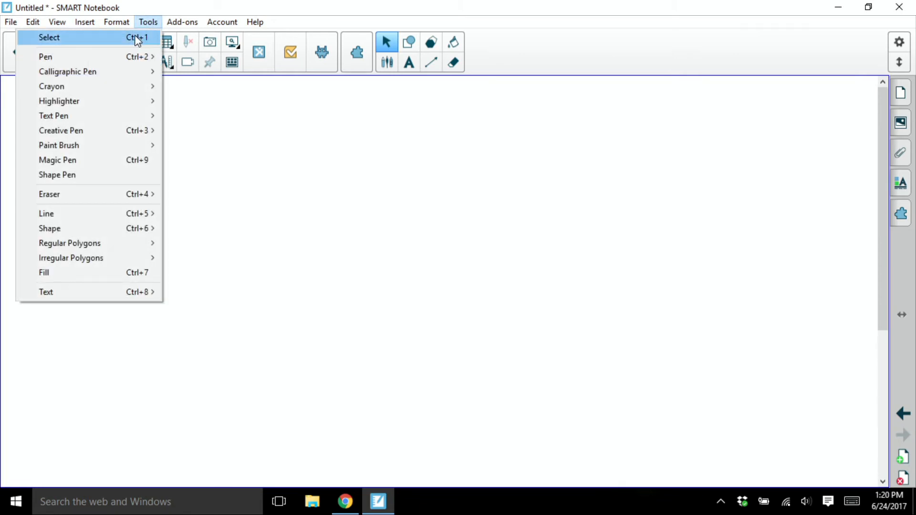
mouse_move(86, 261)
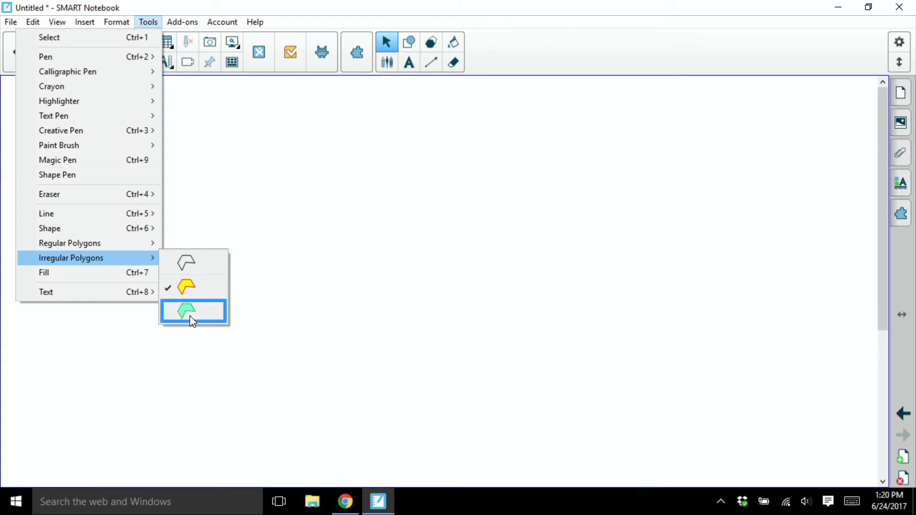
click(187, 287)
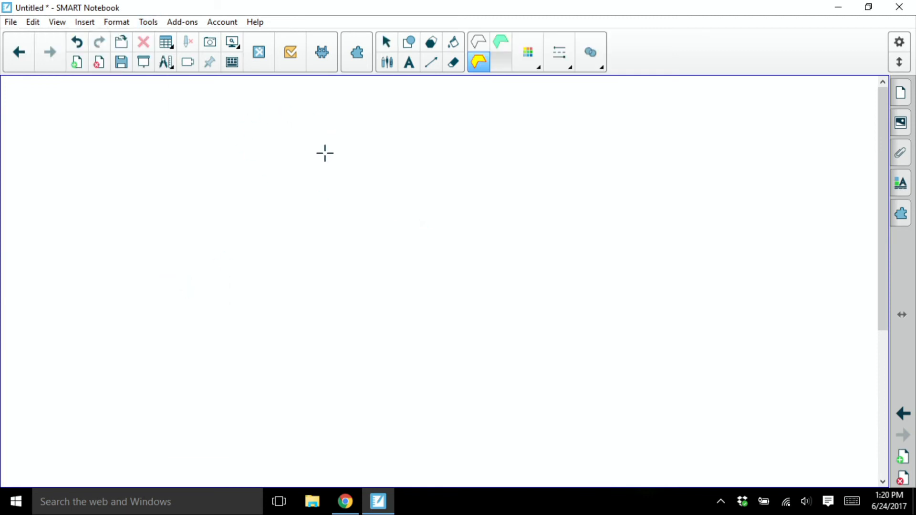
click(388, 128)
click(600, 182)
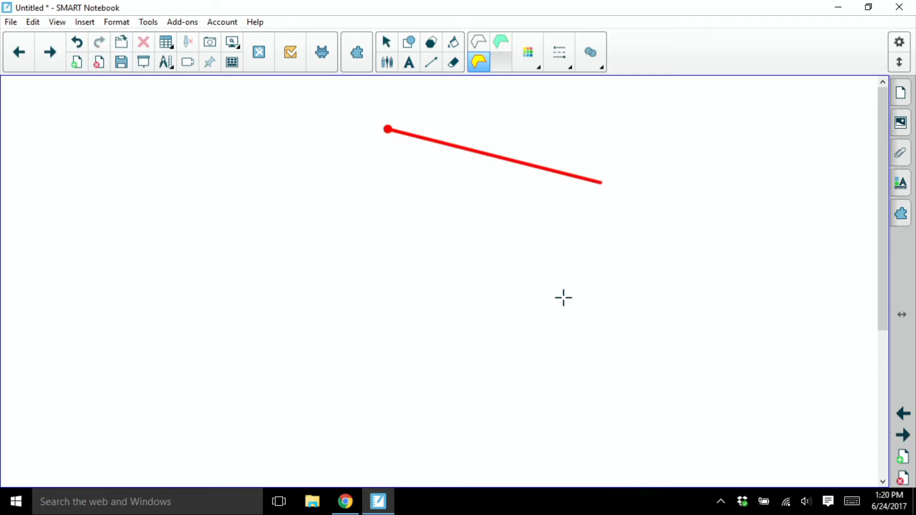
click(565, 299)
click(400, 221)
click(455, 366)
click(337, 410)
click(311, 337)
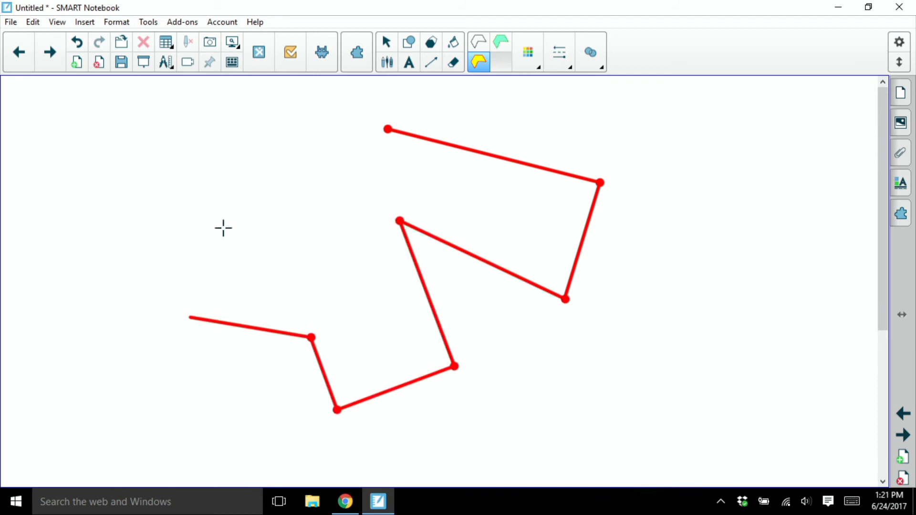
click(190, 318)
click(225, 229)
click(332, 259)
click(327, 136)
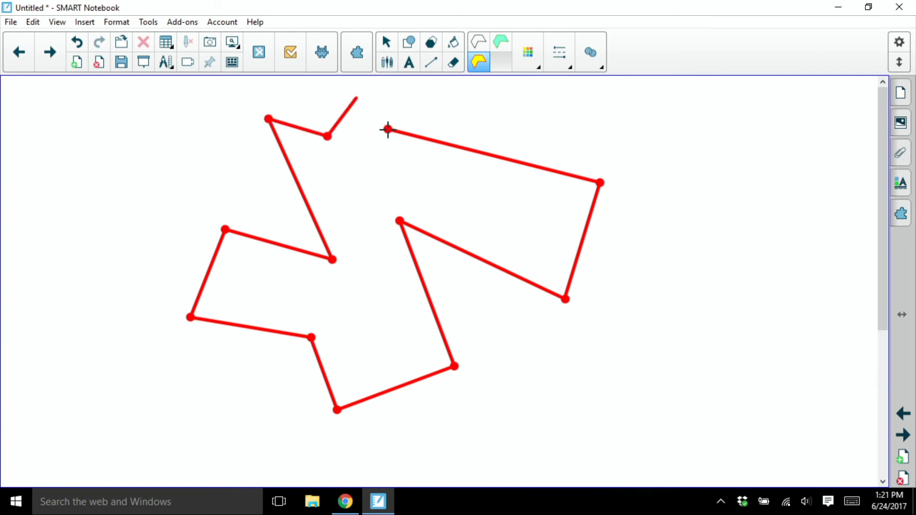
click(388, 129)
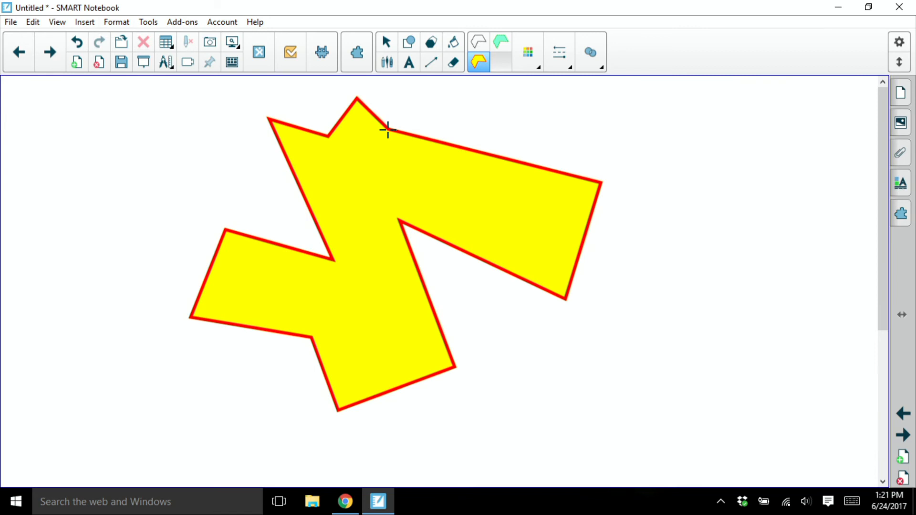
click(387, 42)
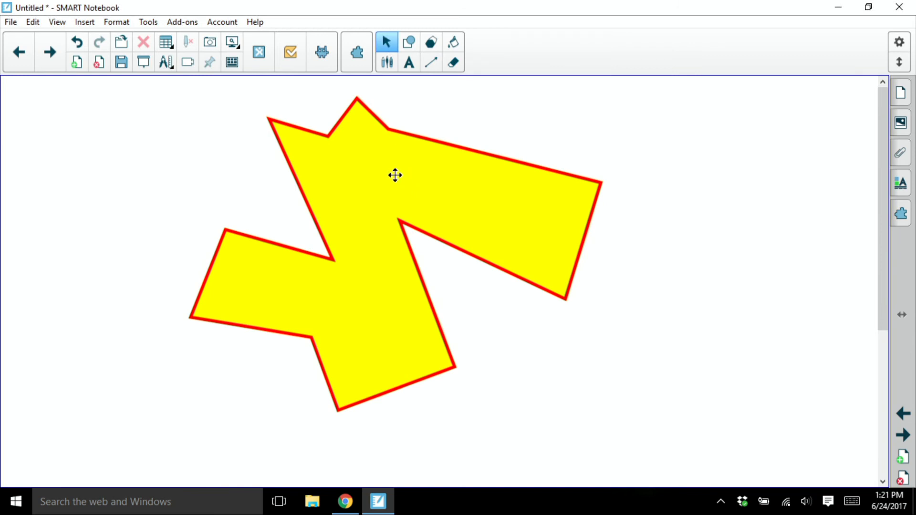
Display the irregular polygon's interior angles, side lengths and vertices.
click(395, 175)
click(607, 91)
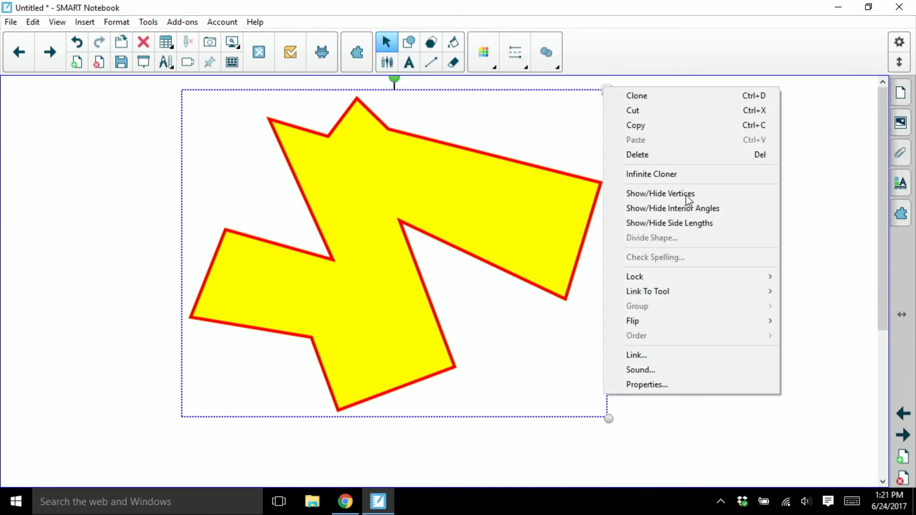
click(678, 208)
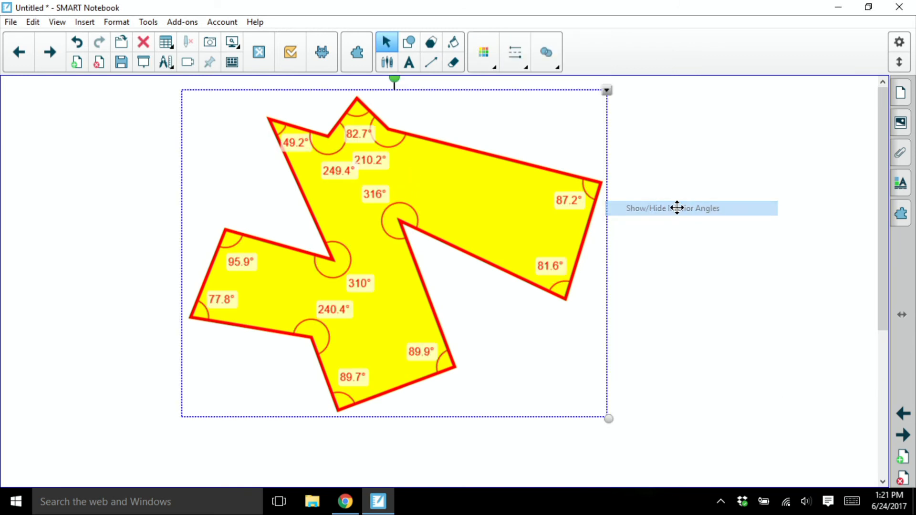
click(606, 90)
click(656, 227)
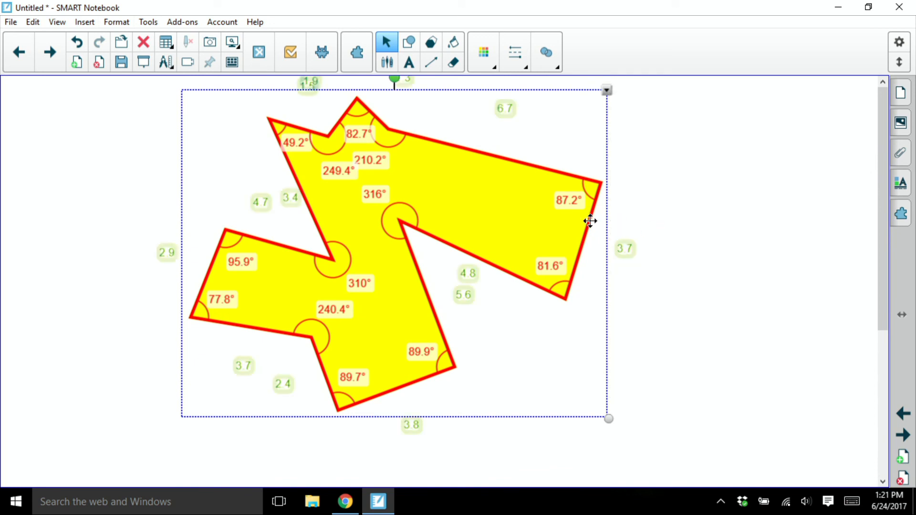
click(607, 90)
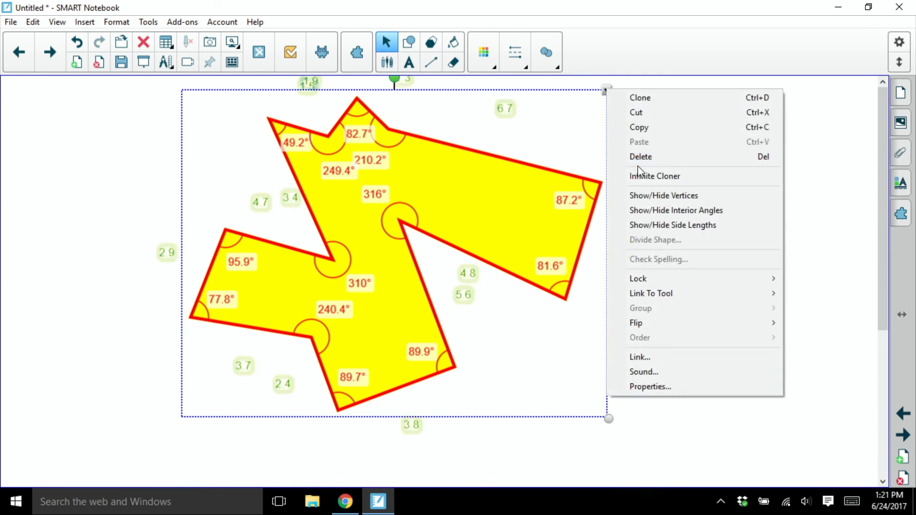
click(641, 195)
Hide the irregular polygon's vertices, interior angles and side lengths, leaving the shape selected.
click(607, 90)
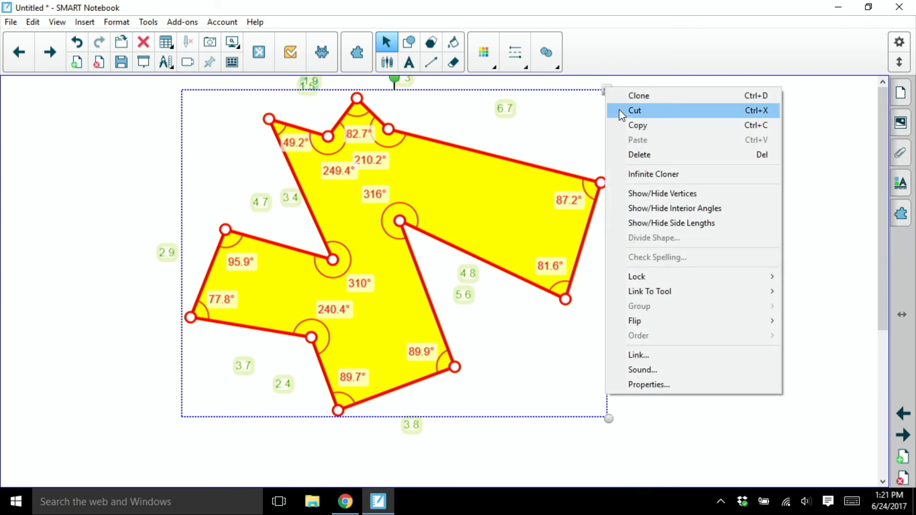
click(651, 193)
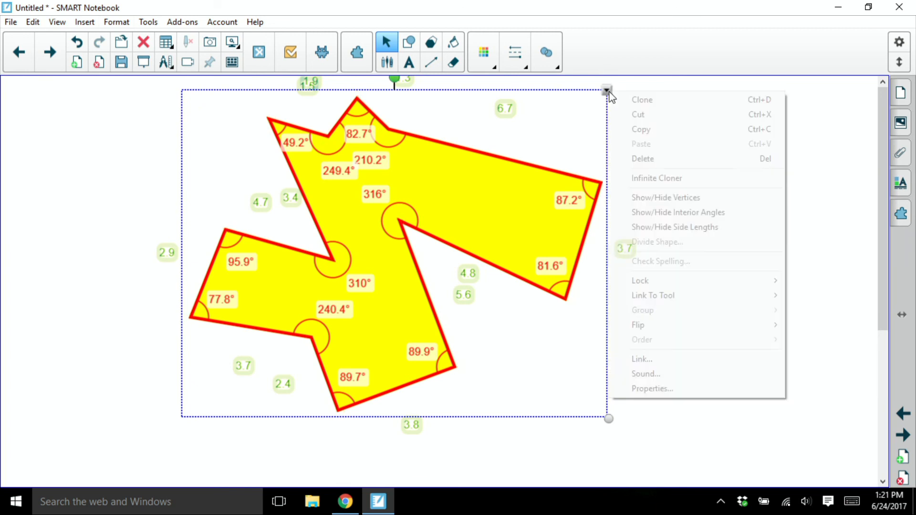
click(607, 91)
click(648, 212)
click(607, 91)
click(646, 228)
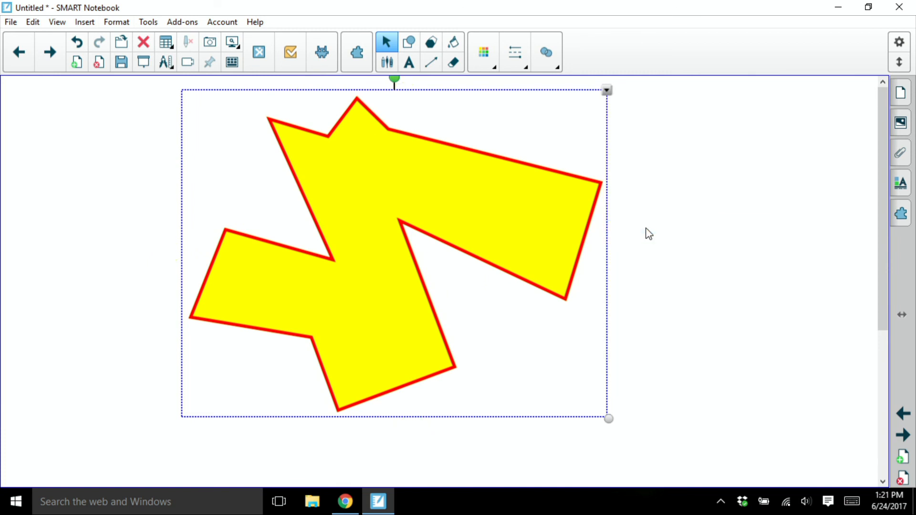
click(649, 234)
click(534, 218)
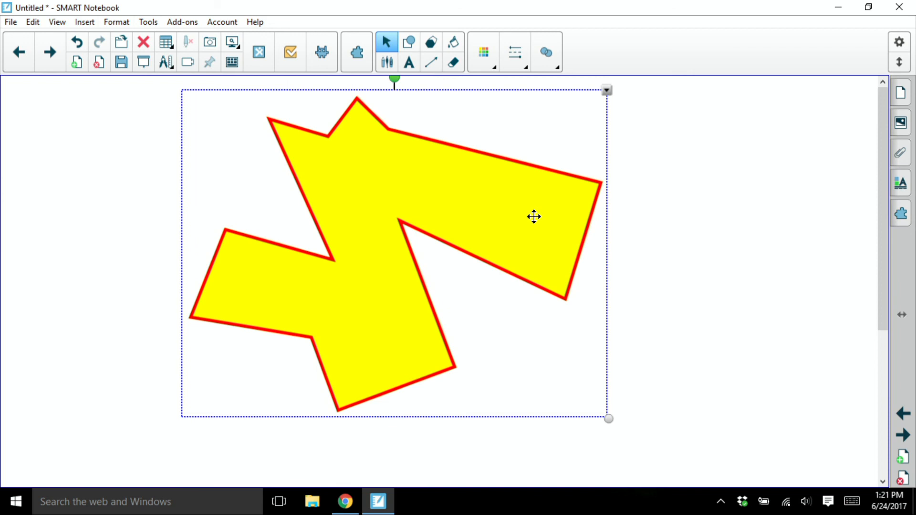